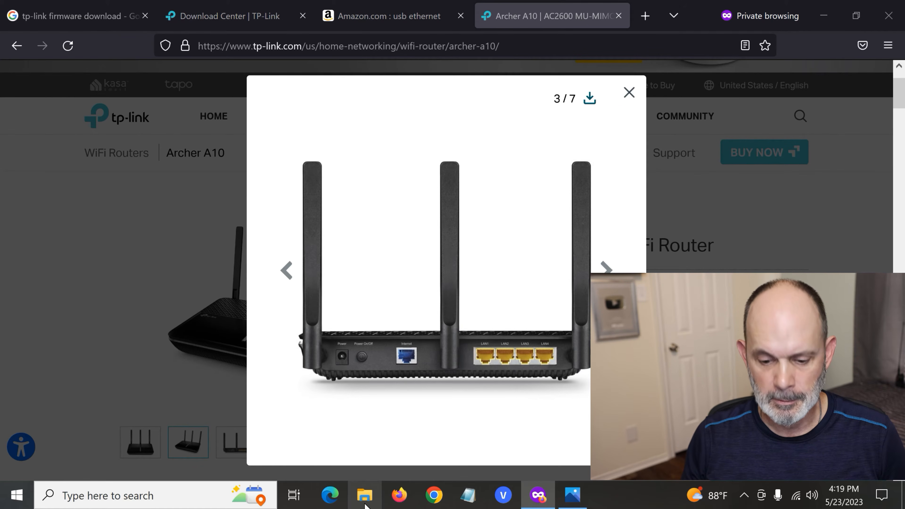
Minimize the browser and open the image with the question about TP-Link Rescue from the TP-Link NEW Router Rescue Method desktop folder.
click(365, 495)
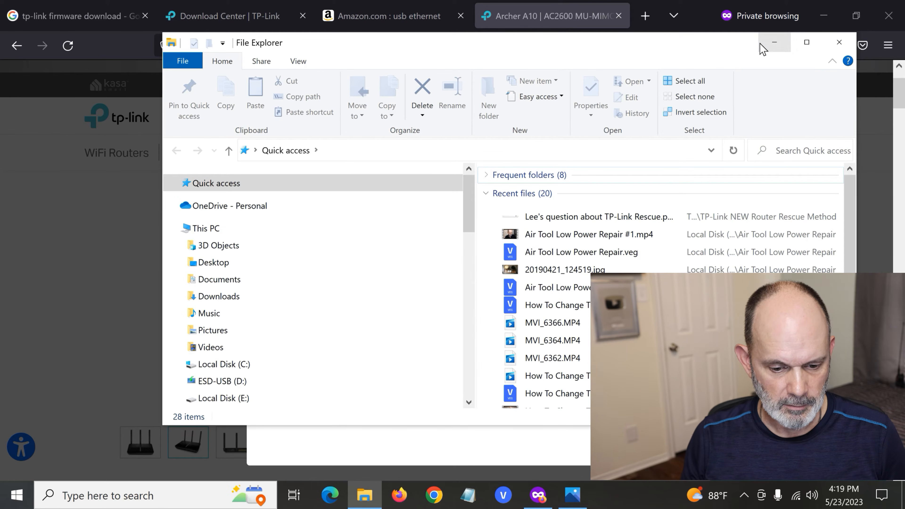
click(774, 42)
click(826, 13)
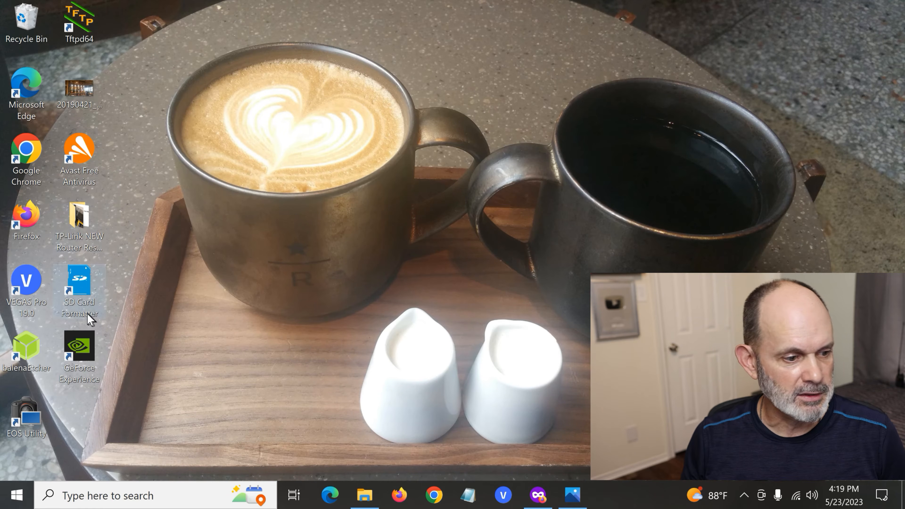
double_click(85, 223)
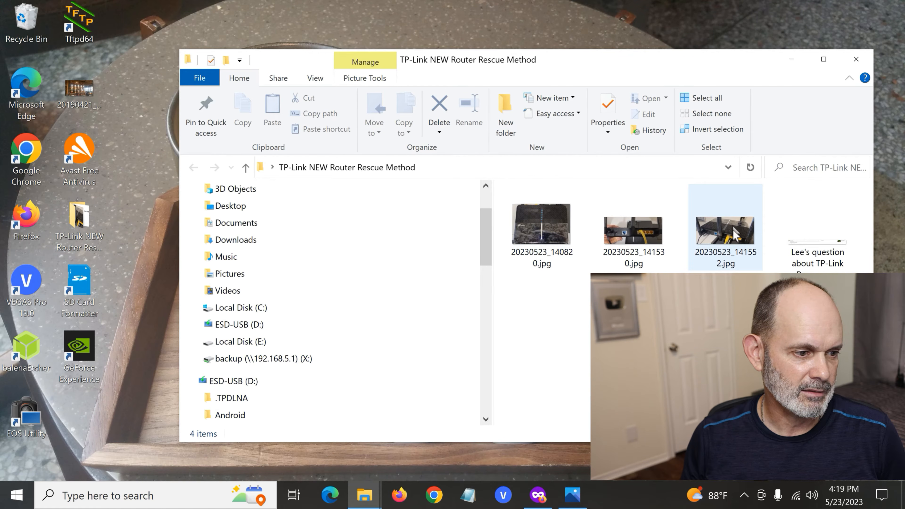
double_click(812, 237)
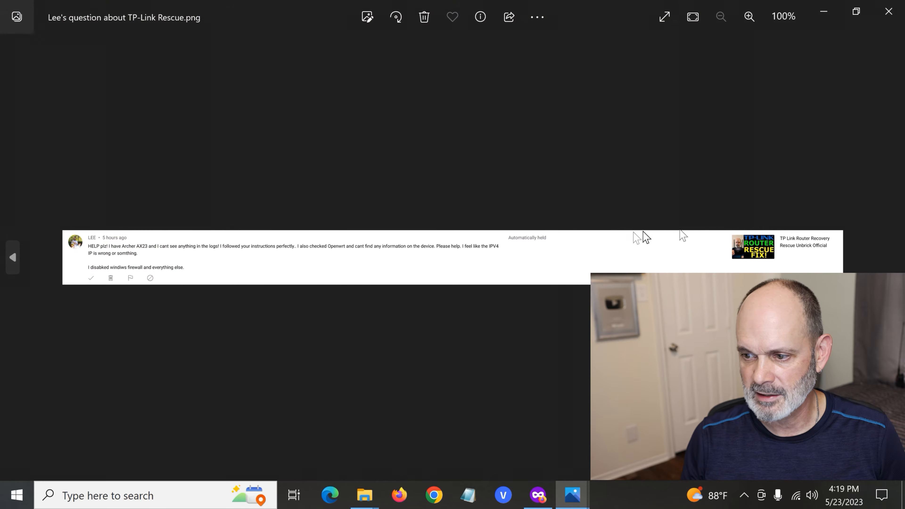
Read the full viewer comment about the Archer AX23 in the enlarged image, and minimize the image viewer.
scroll(571, 253, up, 4)
drag(379, 280, 676, 276)
scroll(677, 276, down, 1)
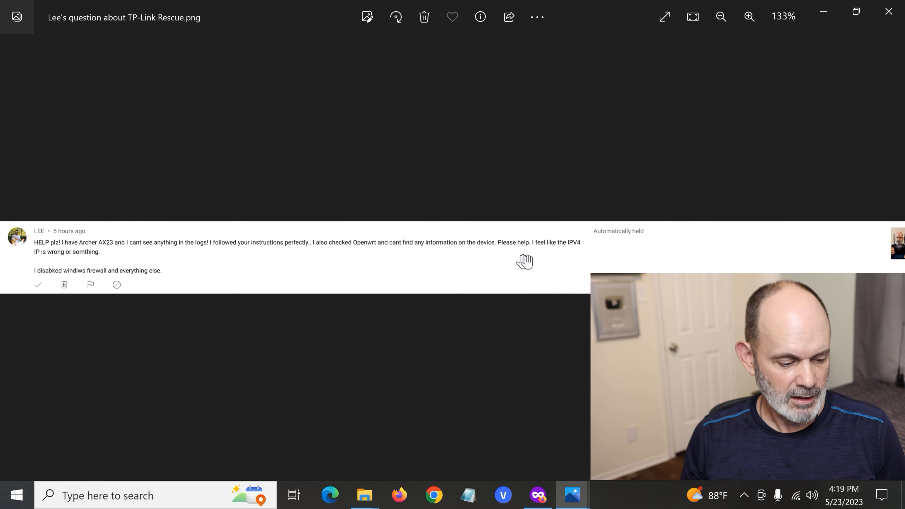
drag(560, 262, 404, 259)
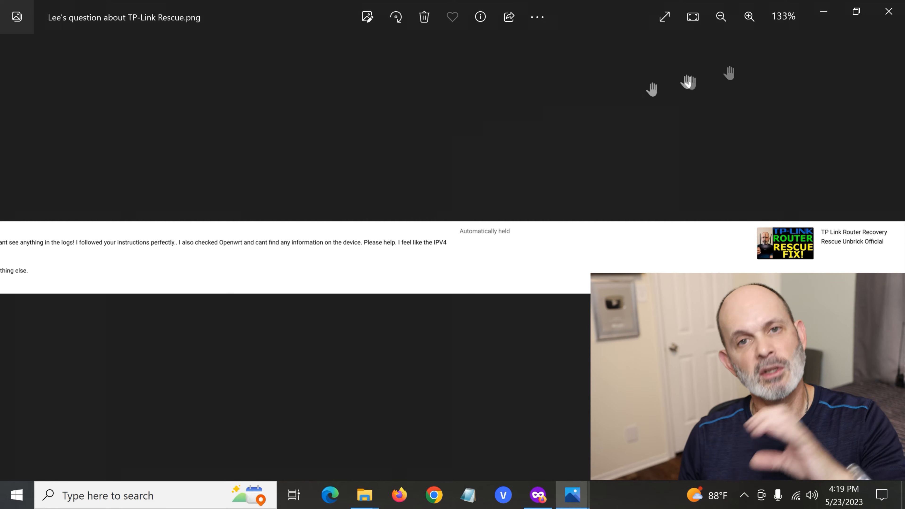
drag(319, 261, 645, 255)
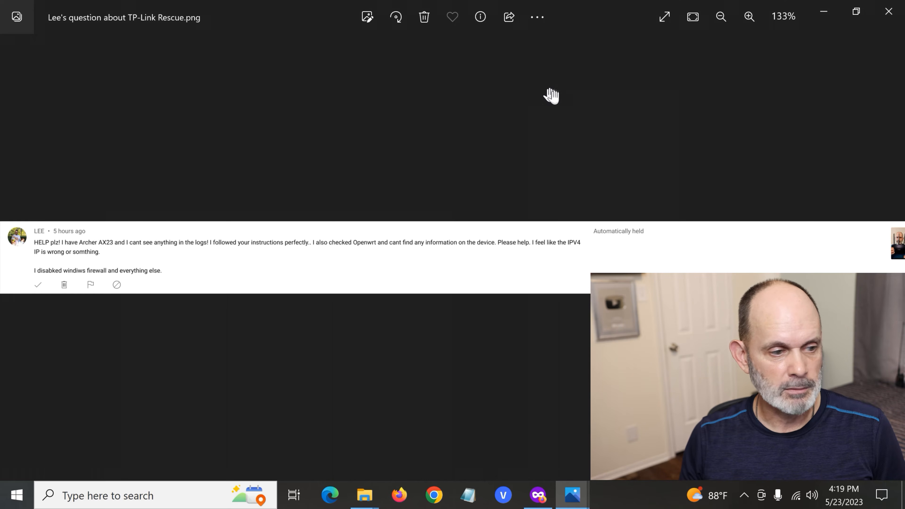
click(828, 16)
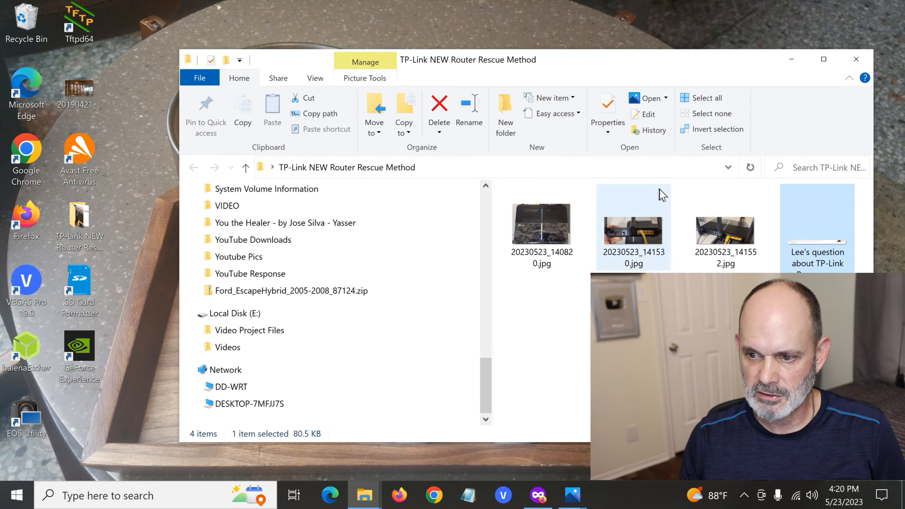
Switch to Firefox and view the Google results for tp-link firmware download and the TP-Link Download Center page.
click(539, 243)
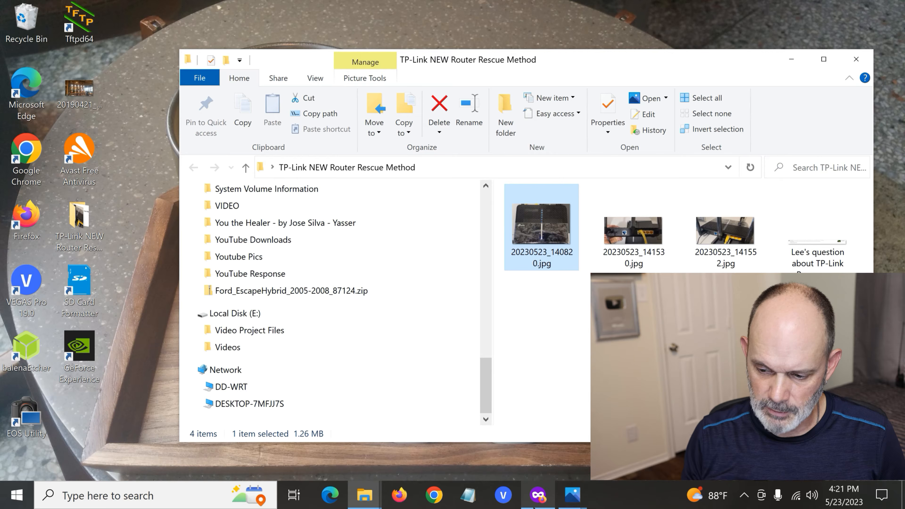
click(548, 504)
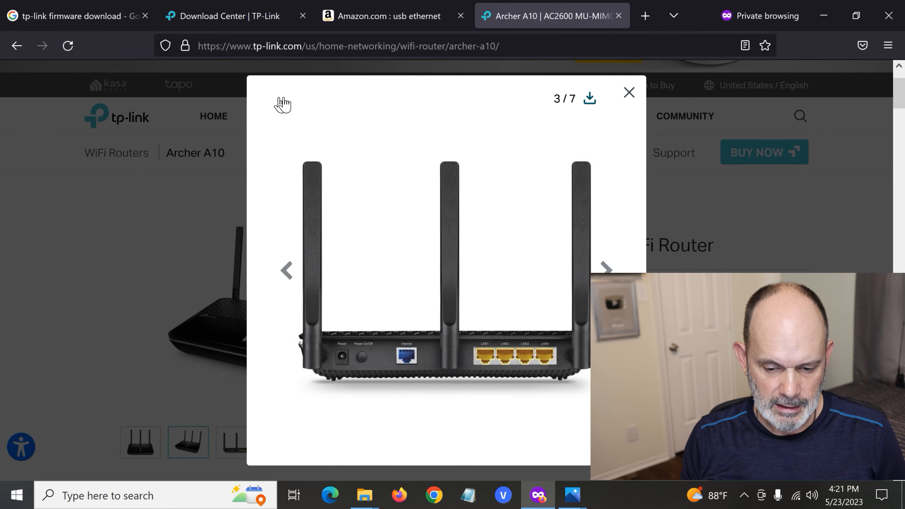
click(94, 17)
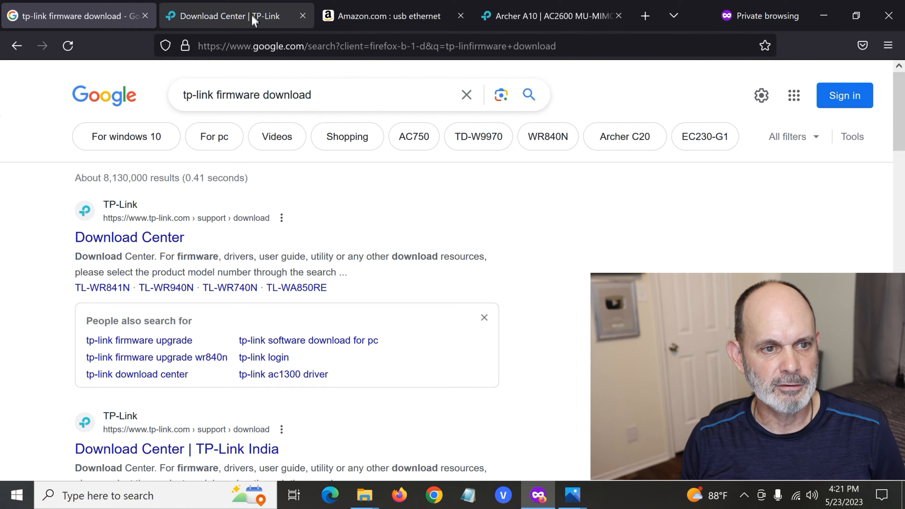
click(267, 18)
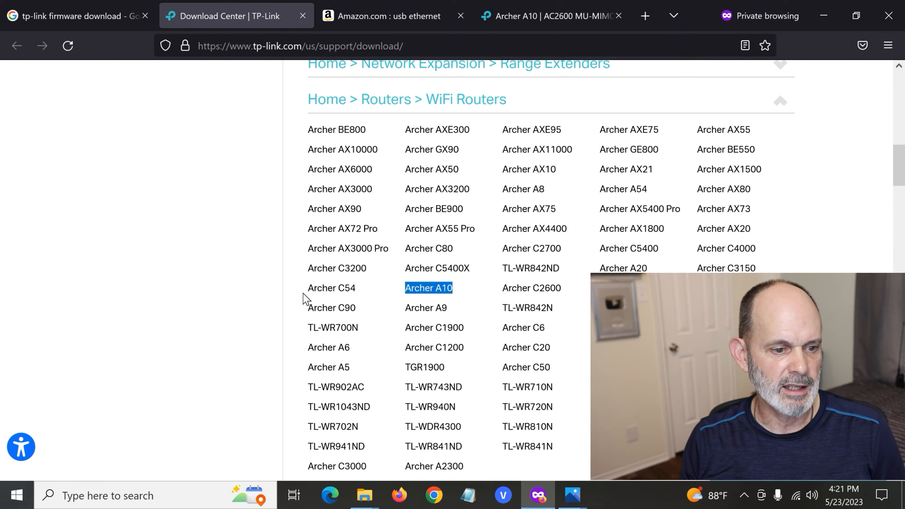
Search the Download Center by model number for a10 and look through the matching products.
scroll(303, 293, up, 10)
scroll(303, 301, down, 4)
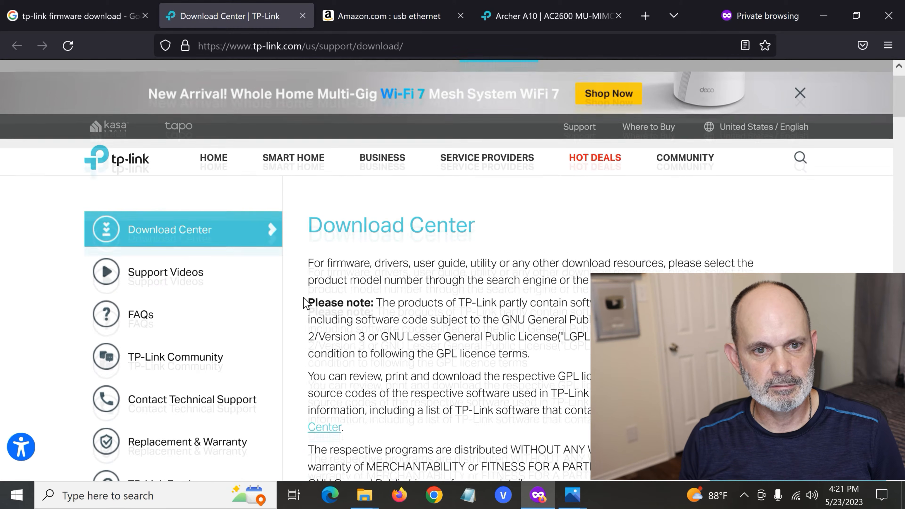
scroll(303, 304, down, 2)
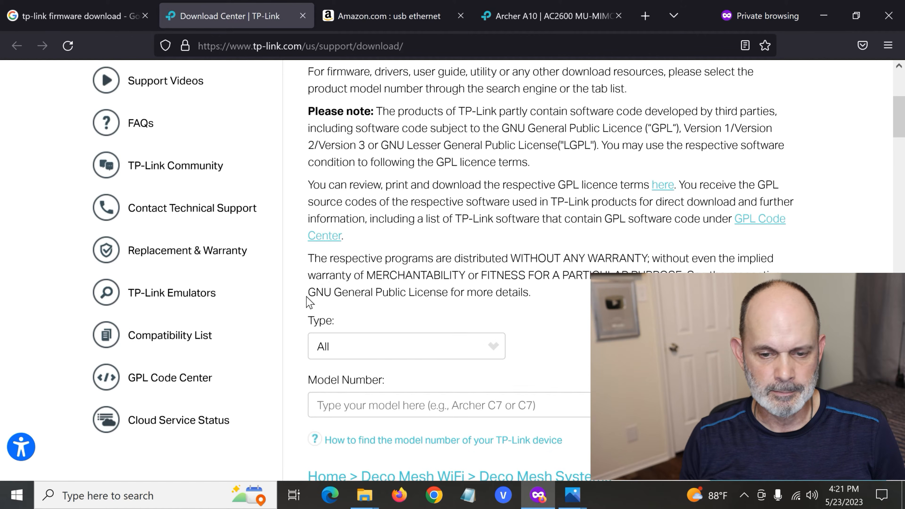
scroll(449, 411, down, 4)
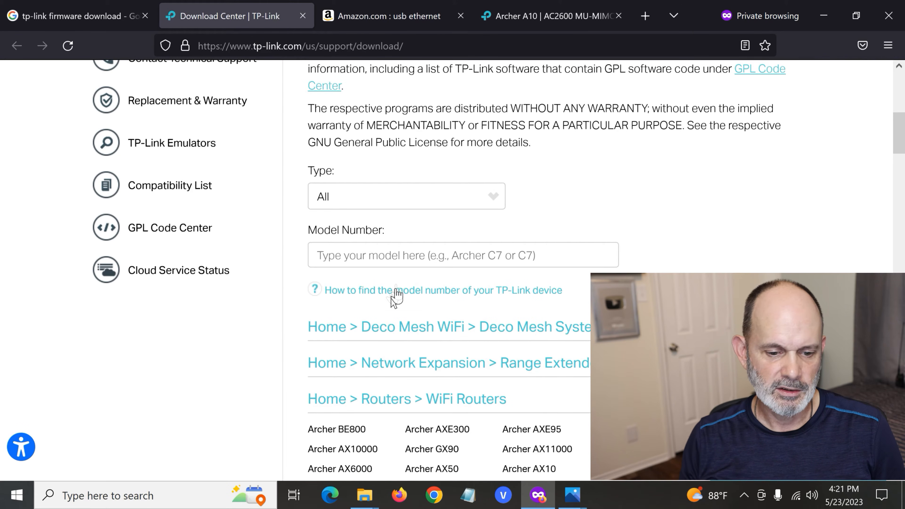
scroll(418, 255, down, 2)
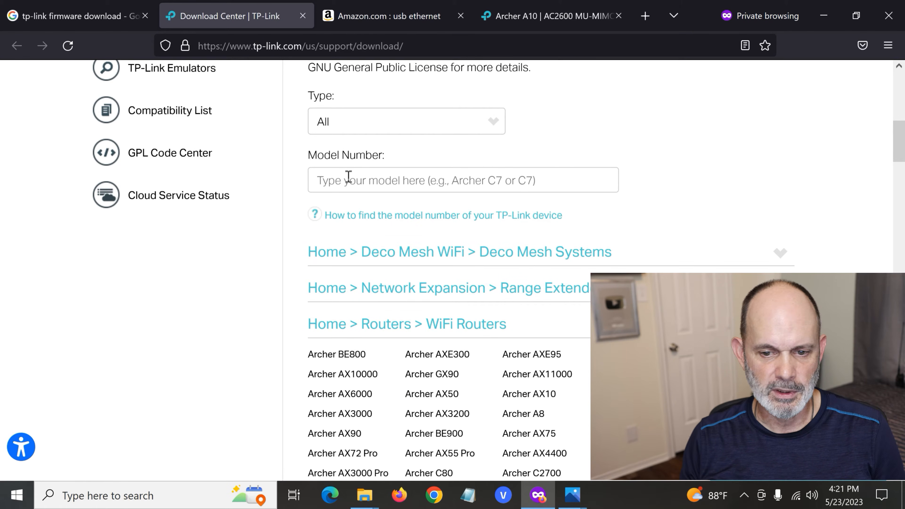
text(a1)
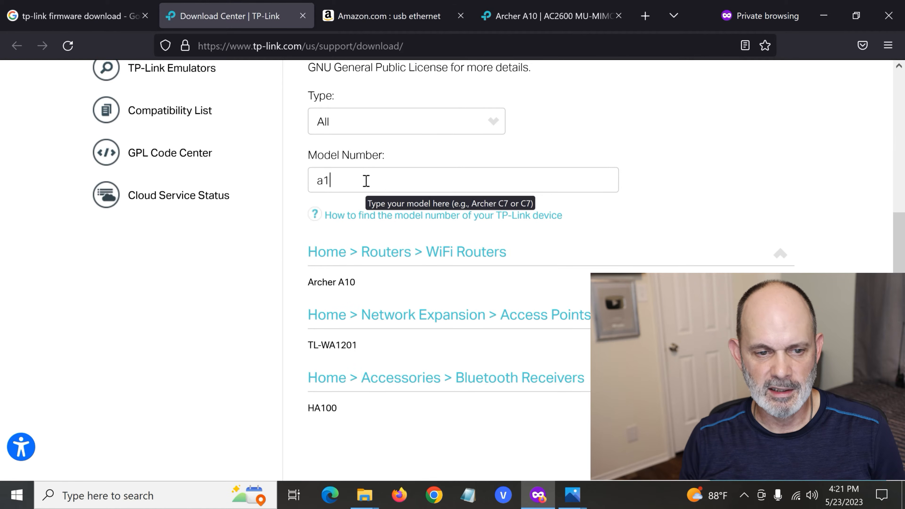
text(0)
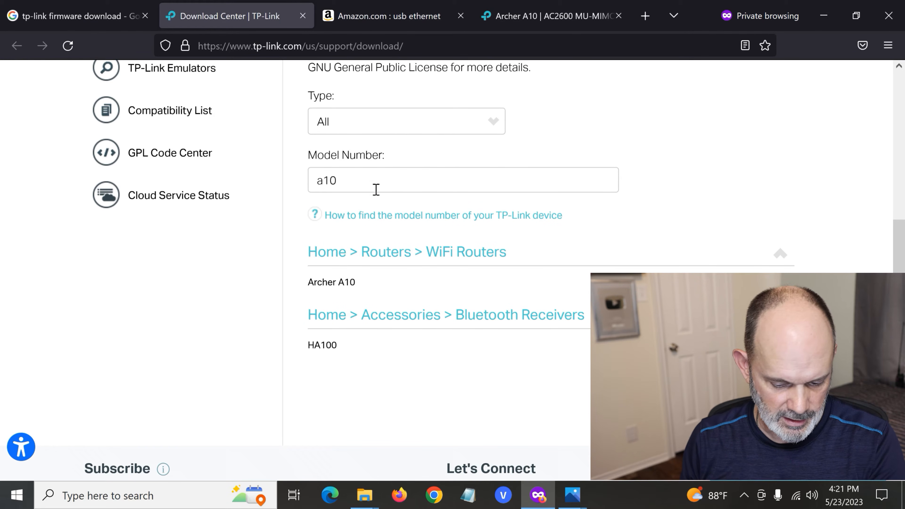
scroll(440, 232, down, 3)
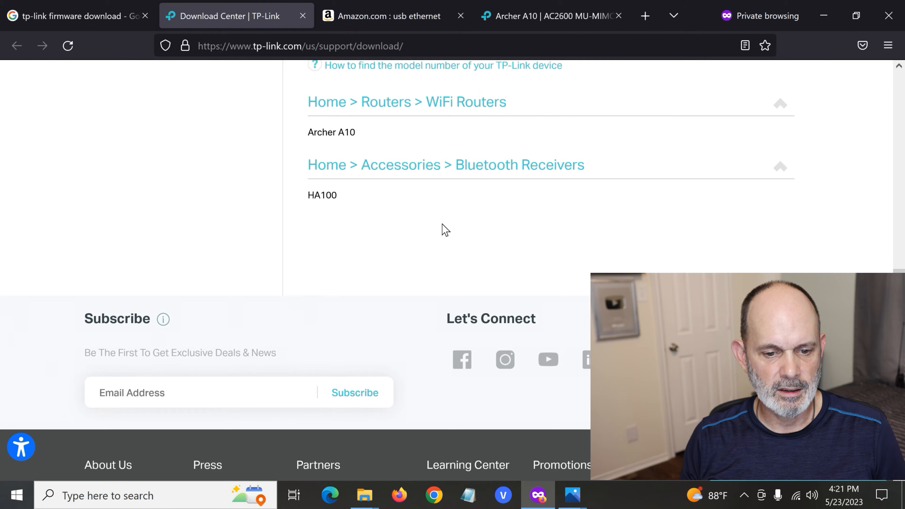
scroll(446, 231, up, 1)
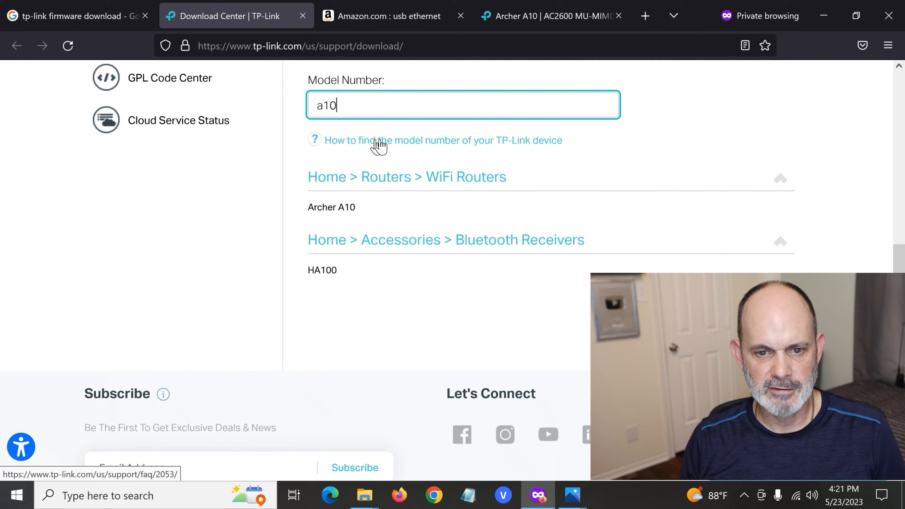
Clear the model number search and open the Archer A10 download page from the WiFi Routers list.
key(BackSpace)
key(BackSpace)
key(BackSpace)
scroll(413, 237, down, 10)
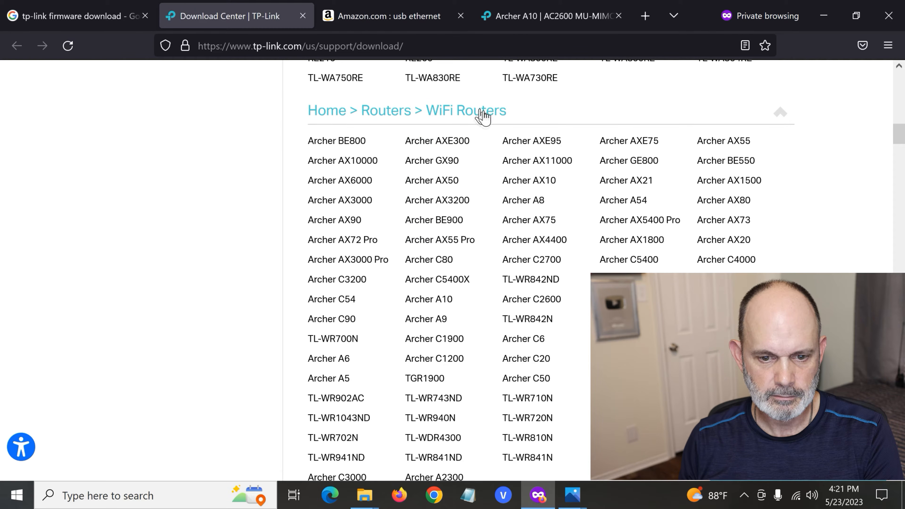
click(445, 302)
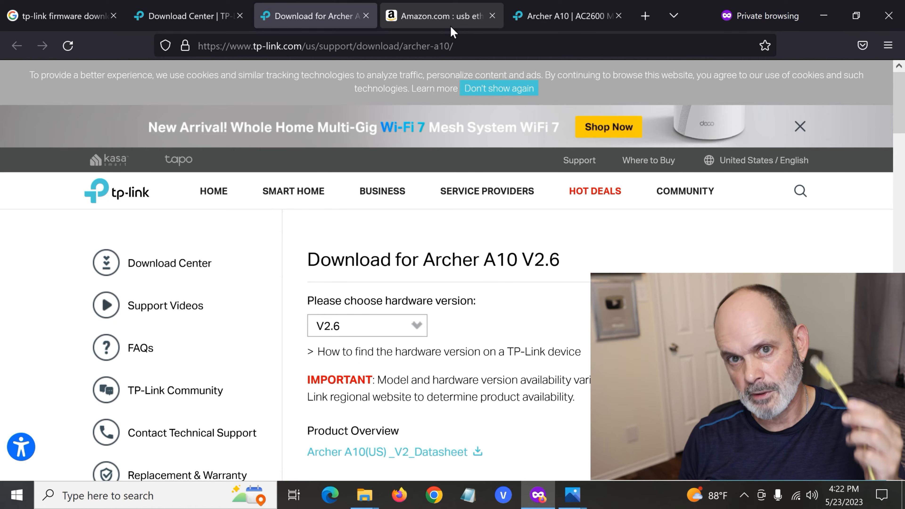
Look at the USB to Ethernet adapters in the Amazon search results.
click(461, 22)
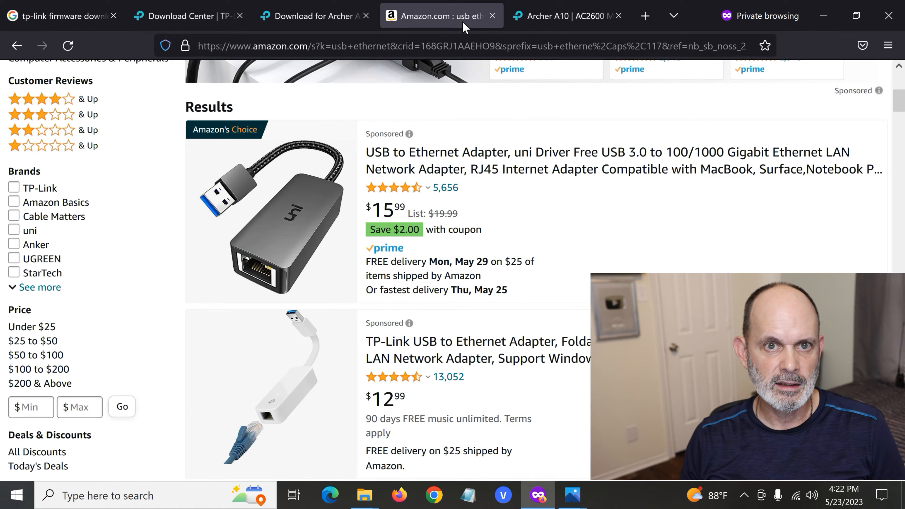
scroll(483, 144, up, 2)
scroll(485, 143, up, 2)
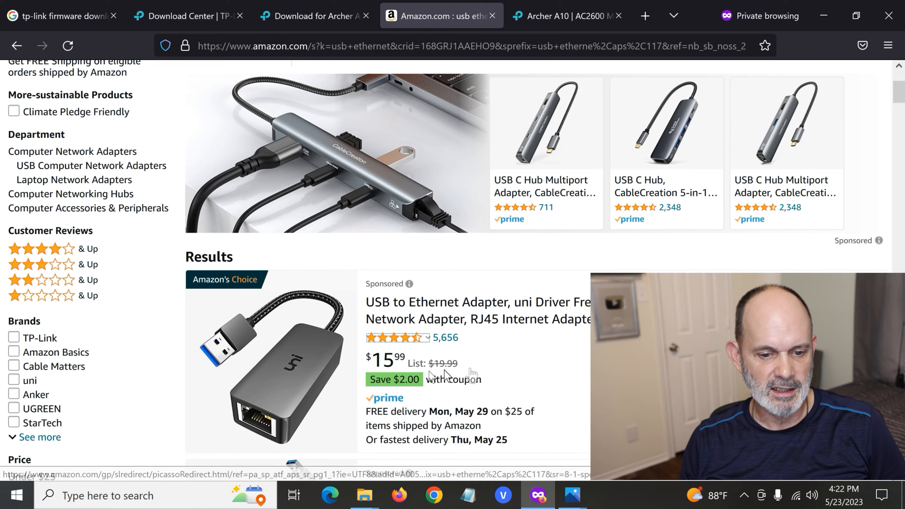
scroll(541, 359, down, 2)
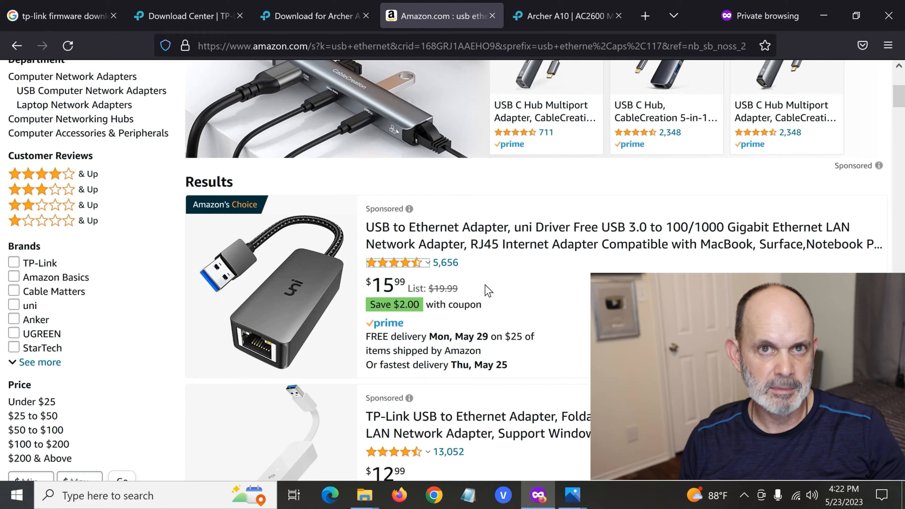
scroll(488, 291, up, 2)
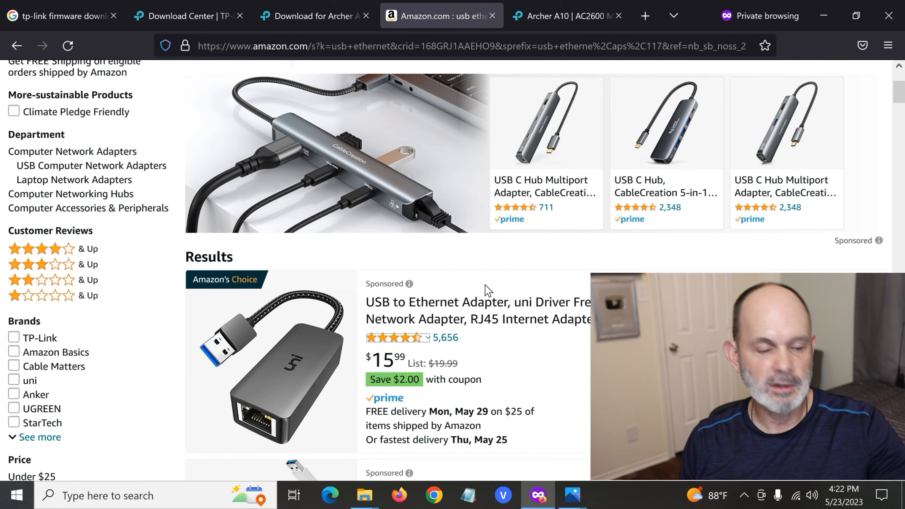
Return to the Archer A10 download page and choose hardware version V1.
click(310, 17)
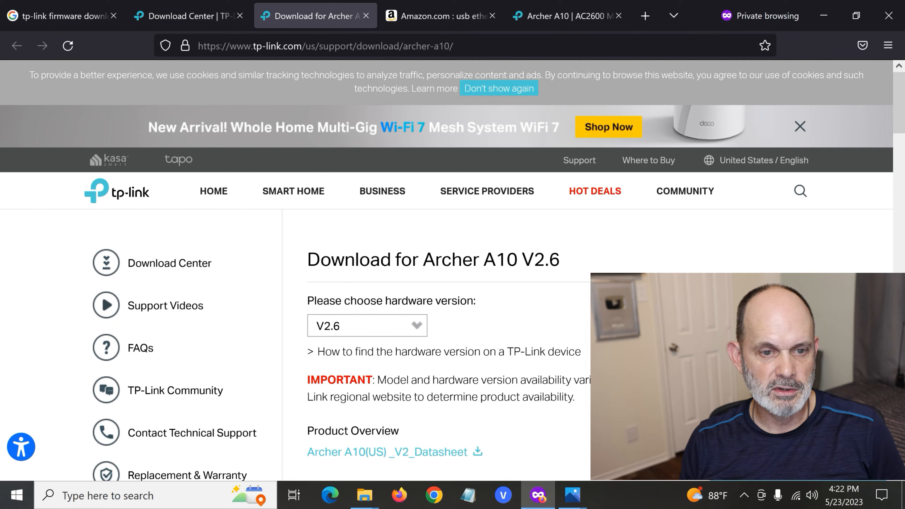
scroll(619, 274, down, 2)
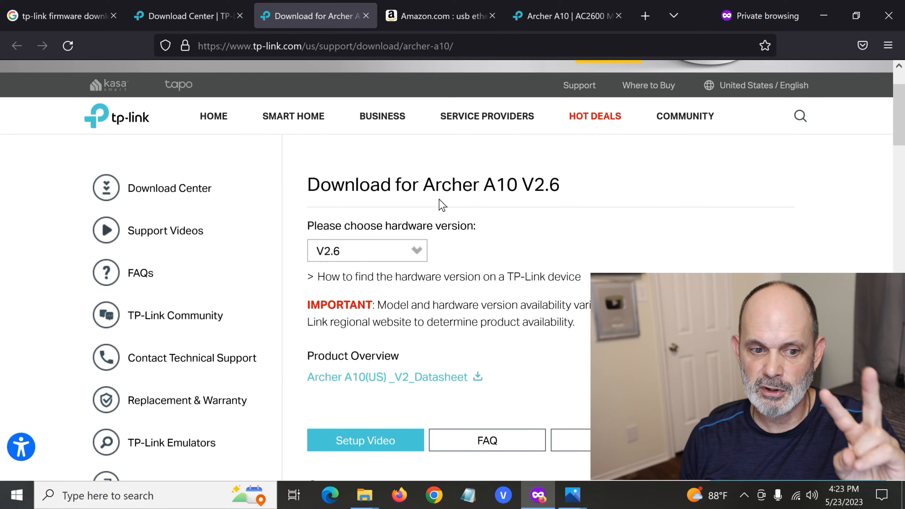
click(419, 252)
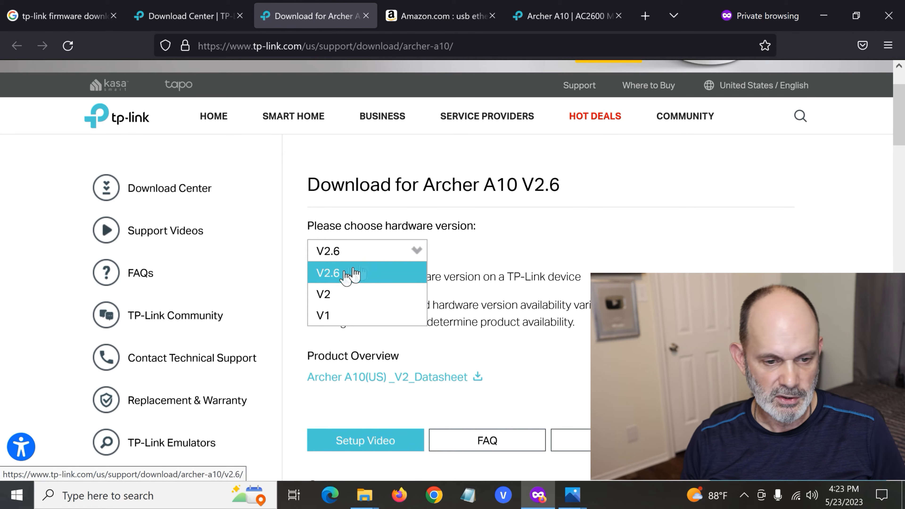
click(354, 315)
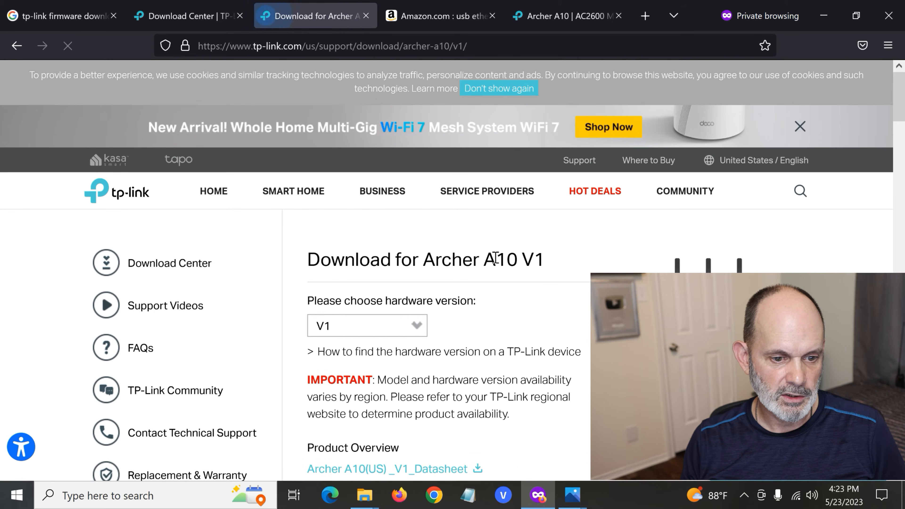
Examine the Archer A10 V1 download page and highlight the us region code in its web address.
scroll(495, 254, down, 2)
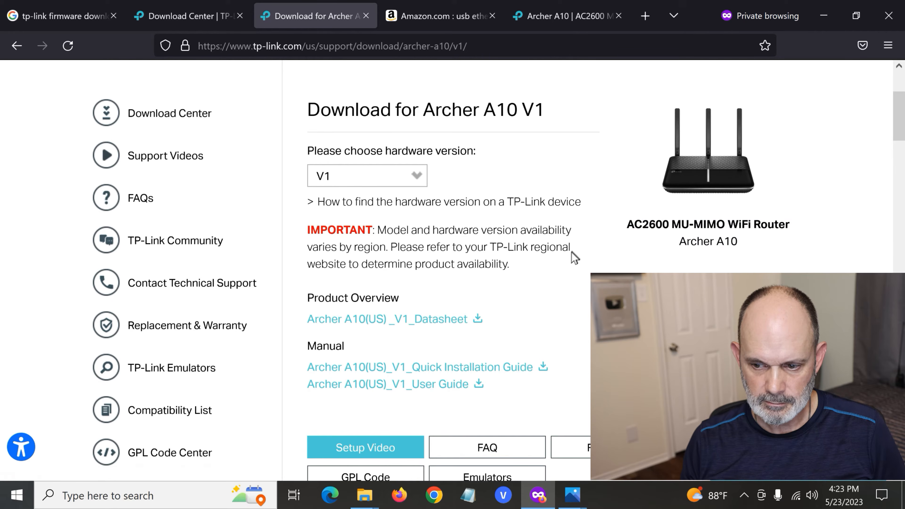
scroll(574, 257, down, 2)
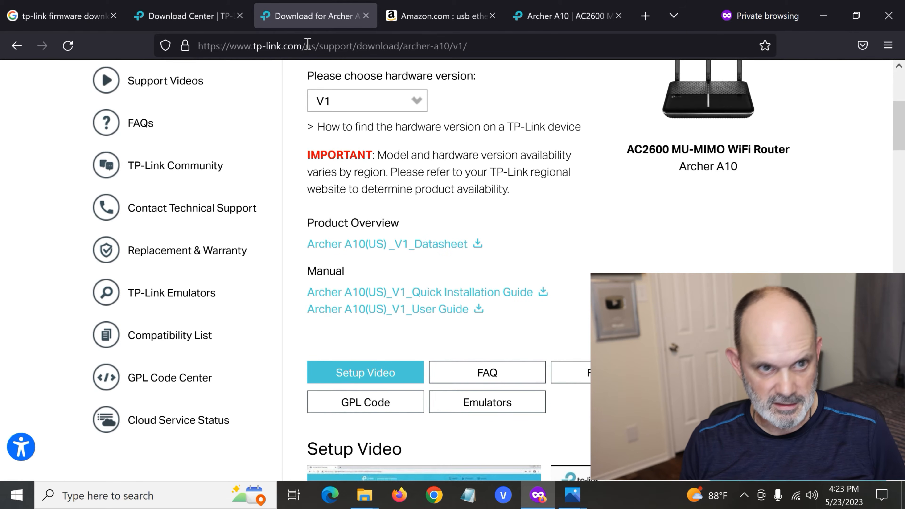
drag(305, 47, 321, 47)
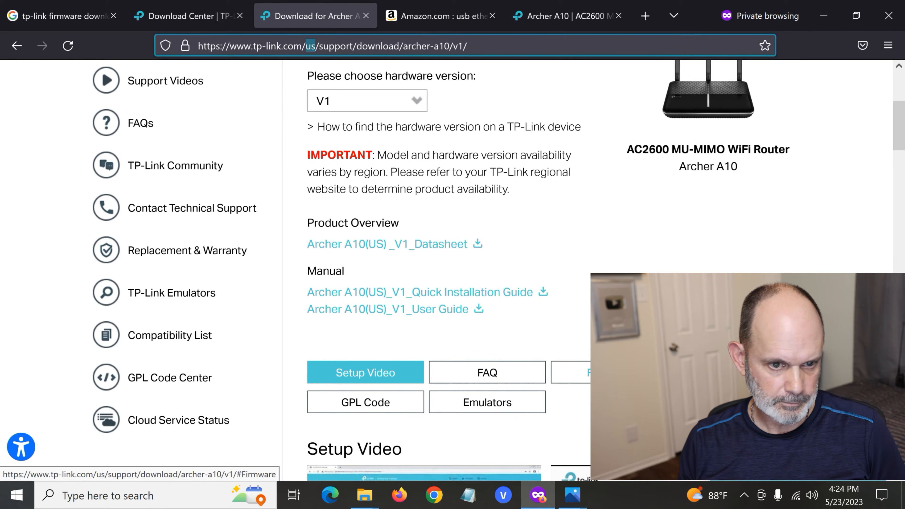
Go to the Firmware section for the Archer A10 V1 and view the upgrade notes and firmware entry.
click(609, 372)
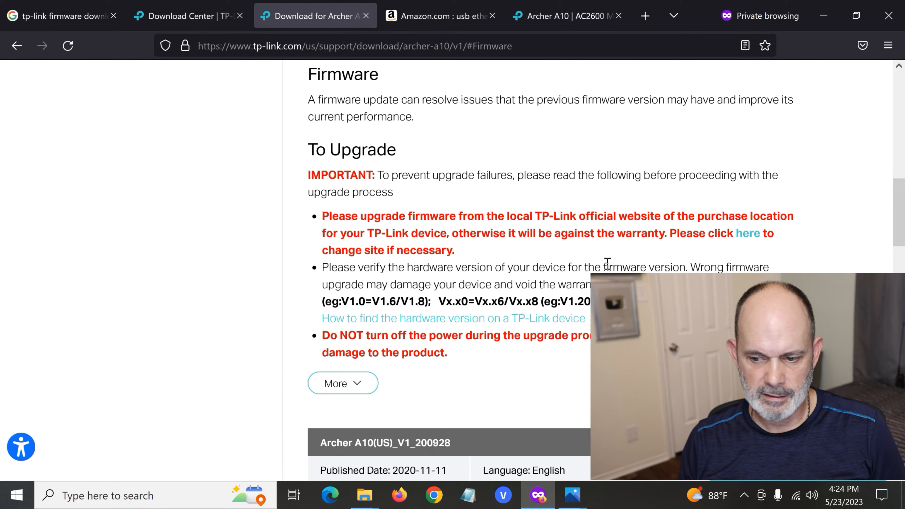
scroll(577, 236, down, 2)
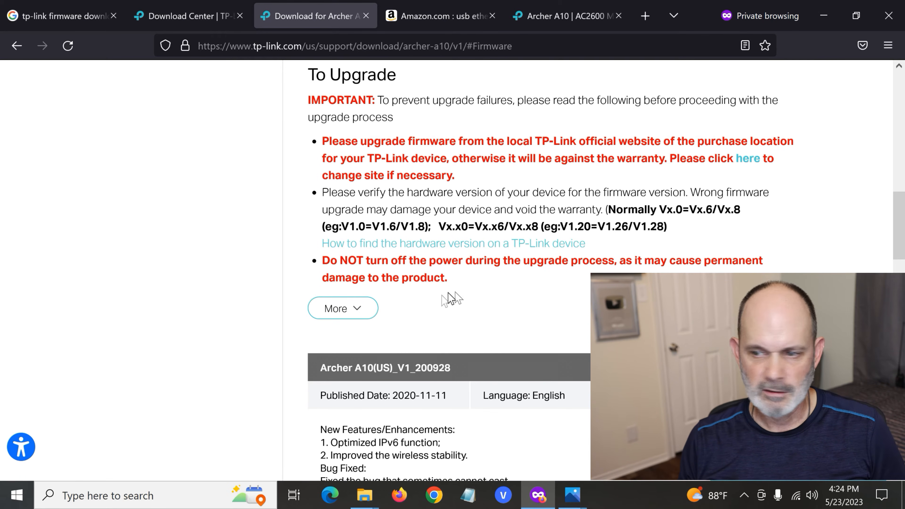
Download the Archer A10(US)_V1_200928 firmware and save the zip in a new Downloads subfolder named Archer A10.
scroll(464, 296, down, 3)
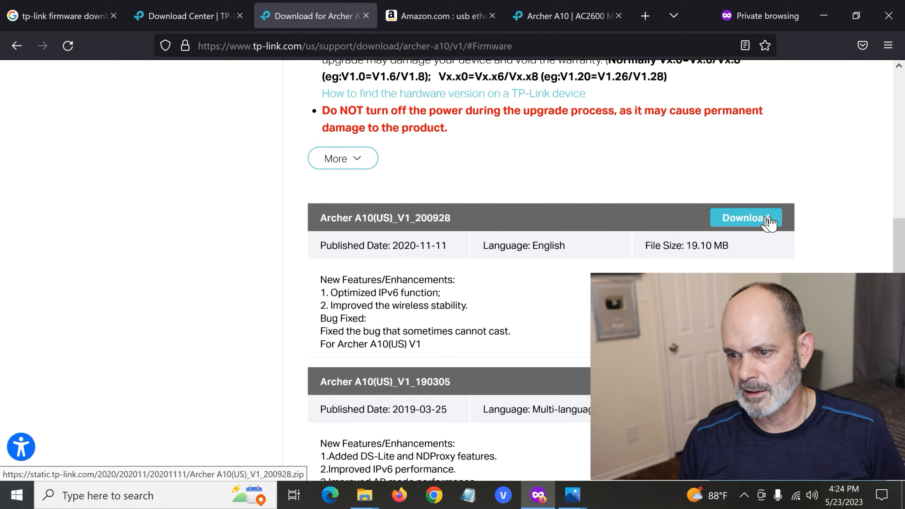
click(734, 227)
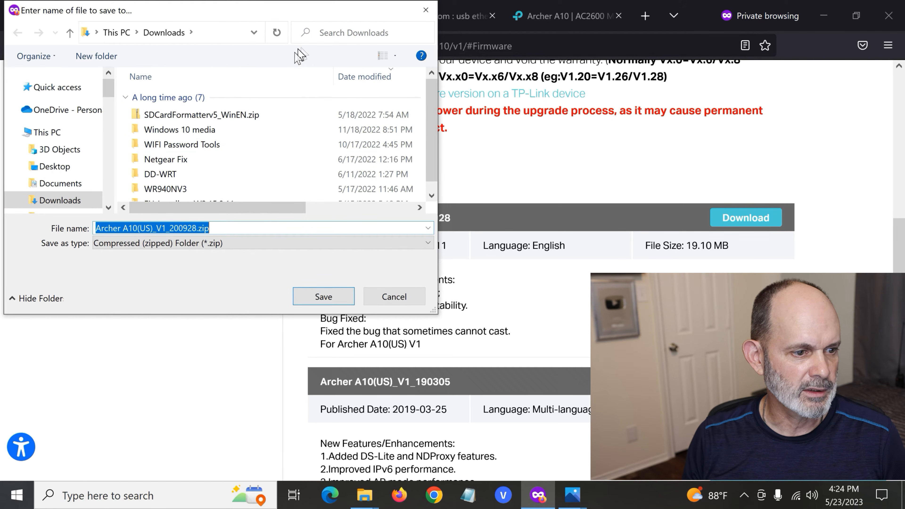
click(96, 56)
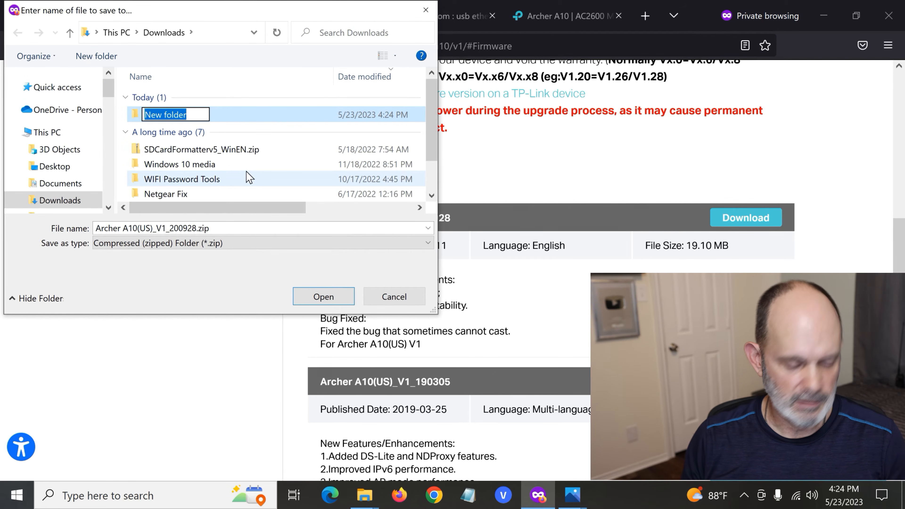
text(Archer )
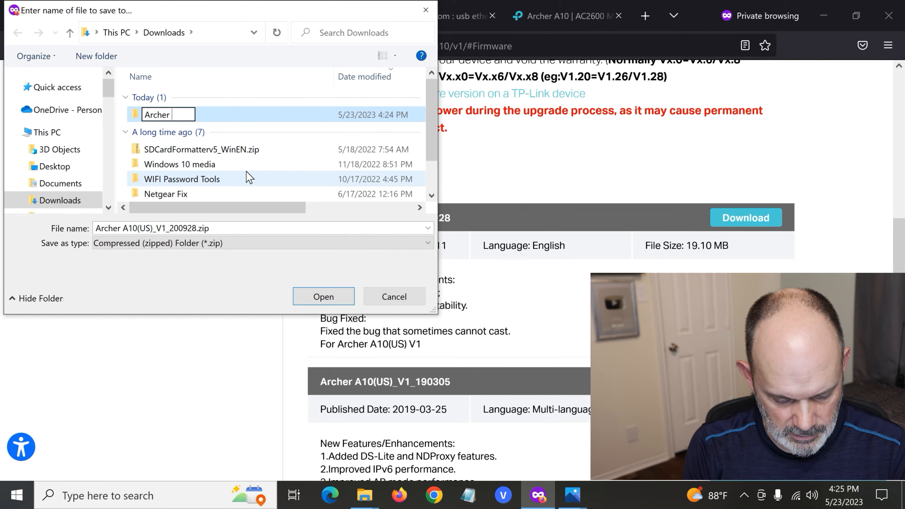
text(A10)
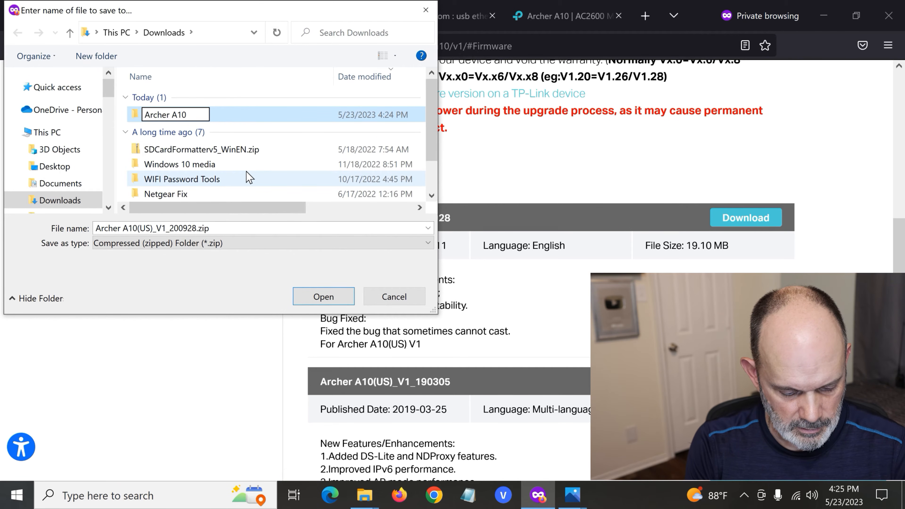
key(Return)
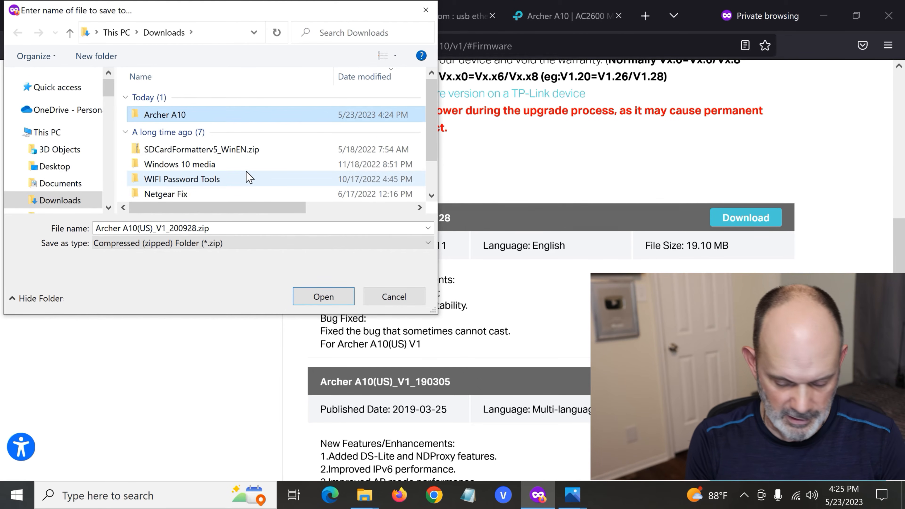
key(Return)
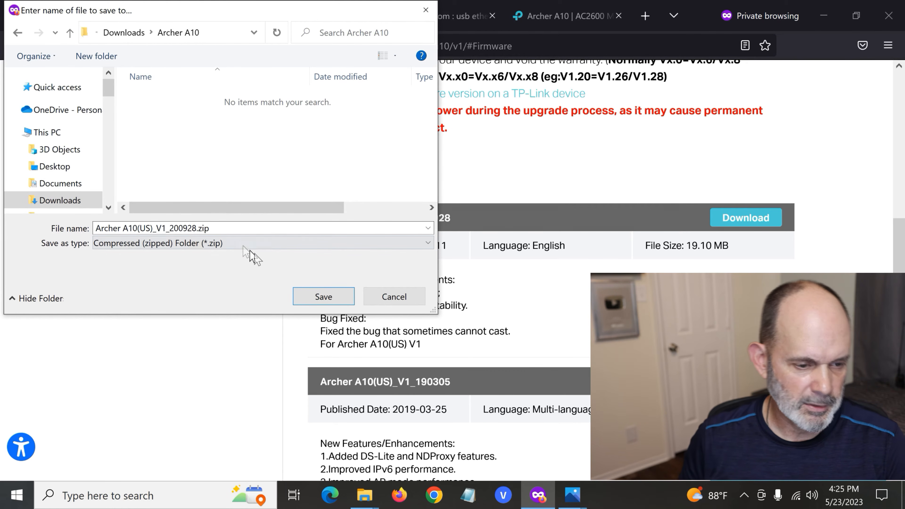
click(340, 298)
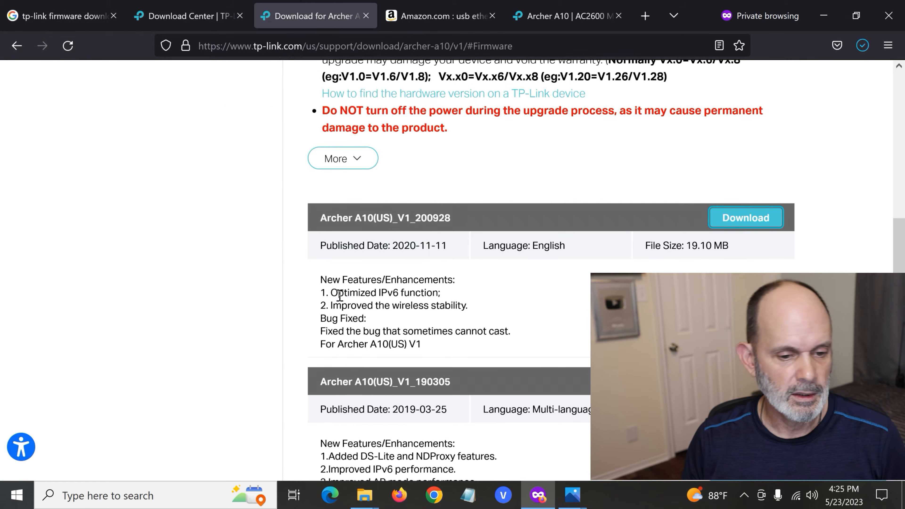
Put away the browser and the router rescue folder, then open the Archer A10 folder in Downloads with File Explorer.
click(824, 17)
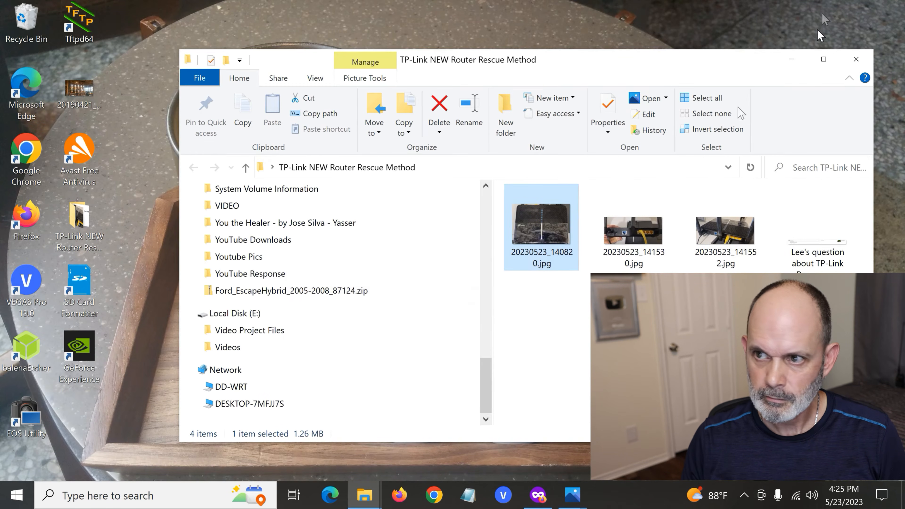
scroll(301, 277, up, 5)
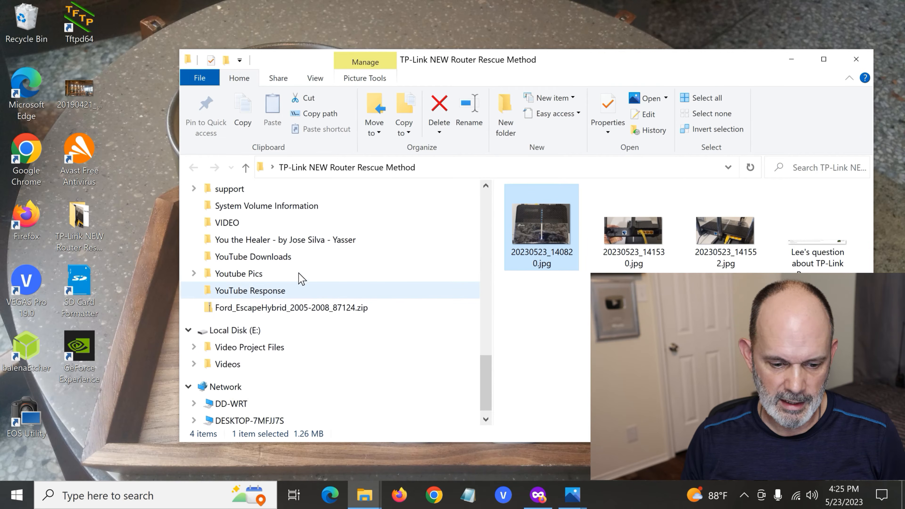
click(856, 59)
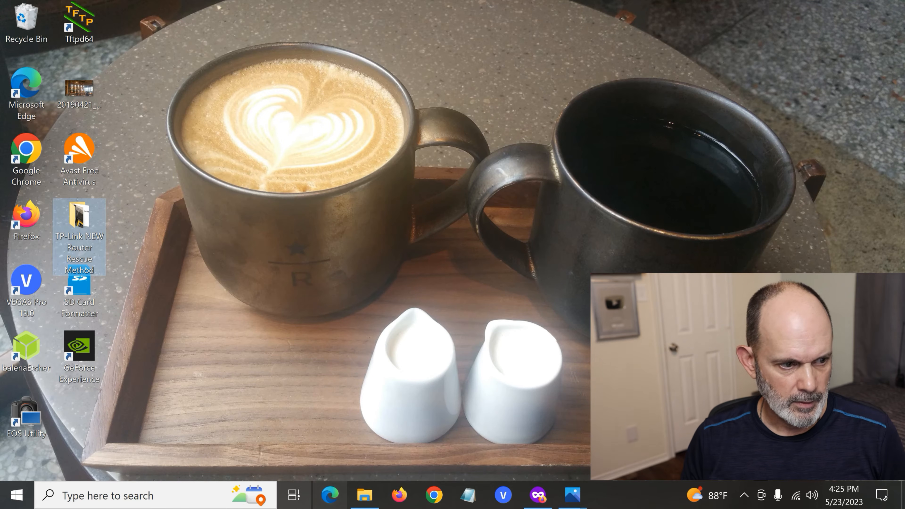
click(372, 503)
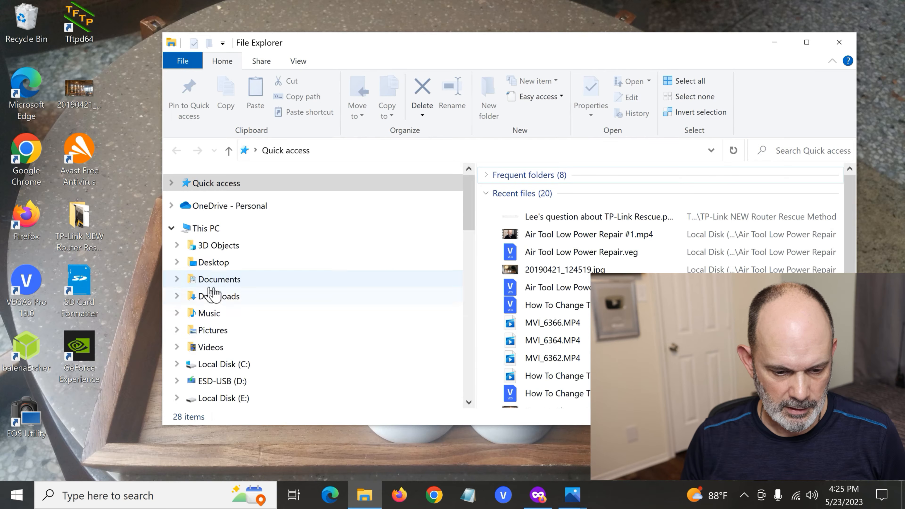
click(214, 297)
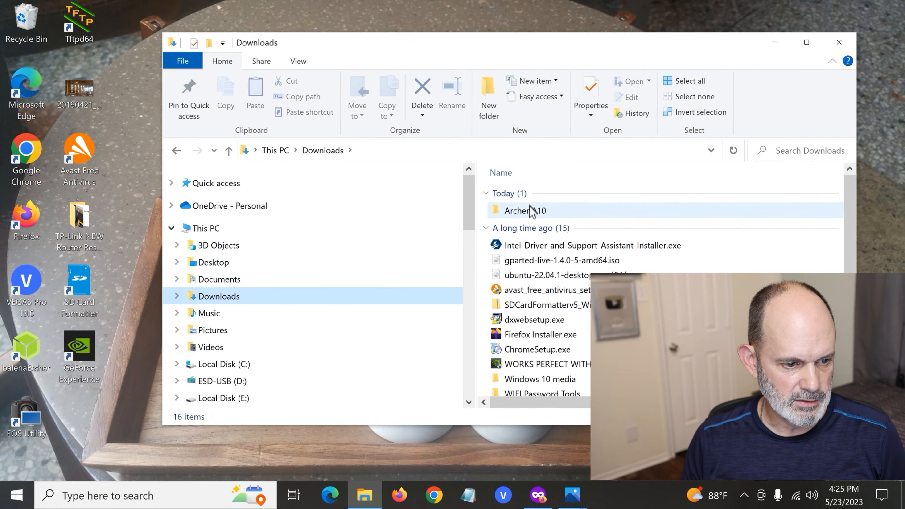
double_click(529, 217)
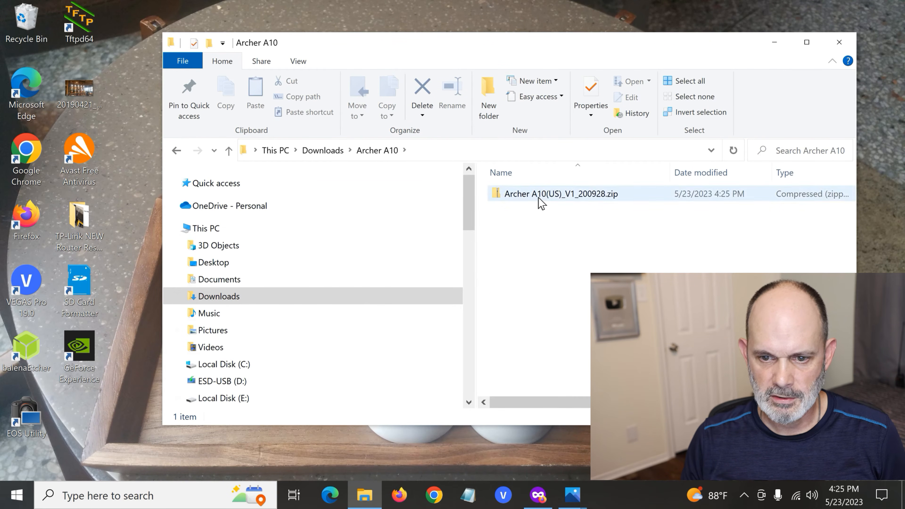
Extract all files from Archer A10(US)_V1_200928.zip to the suggested folder and close the window showing the extracted files.
click(540, 204)
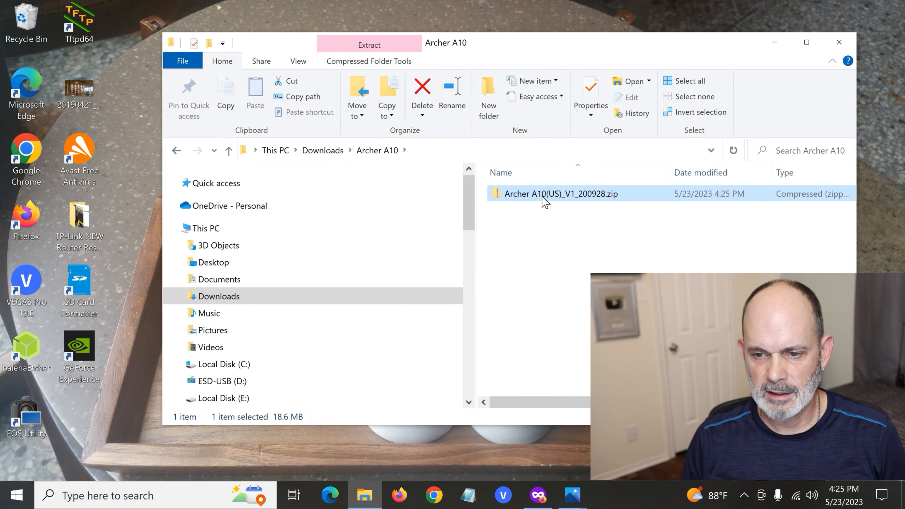
double_click(544, 199)
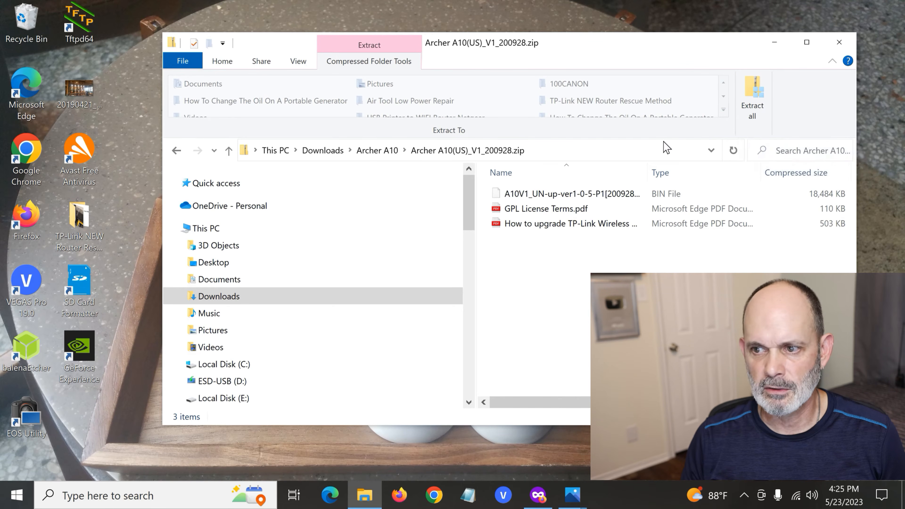
click(762, 96)
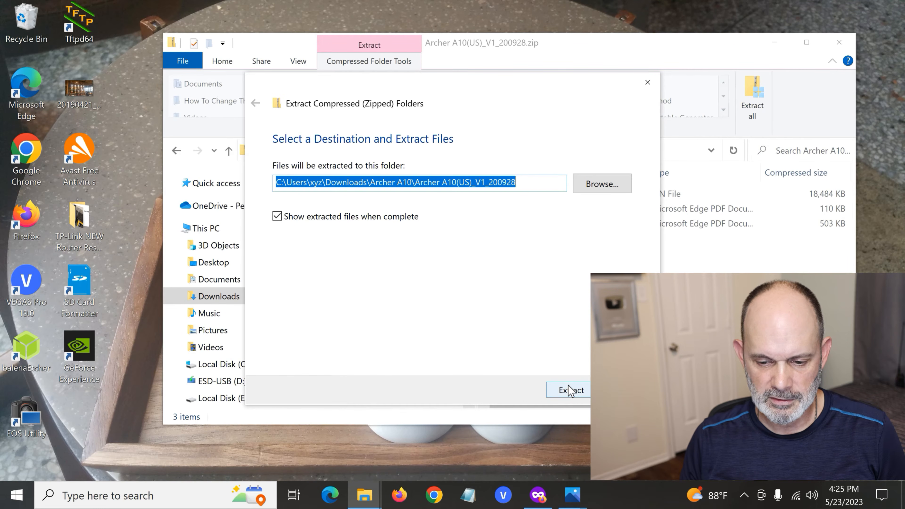
click(570, 390)
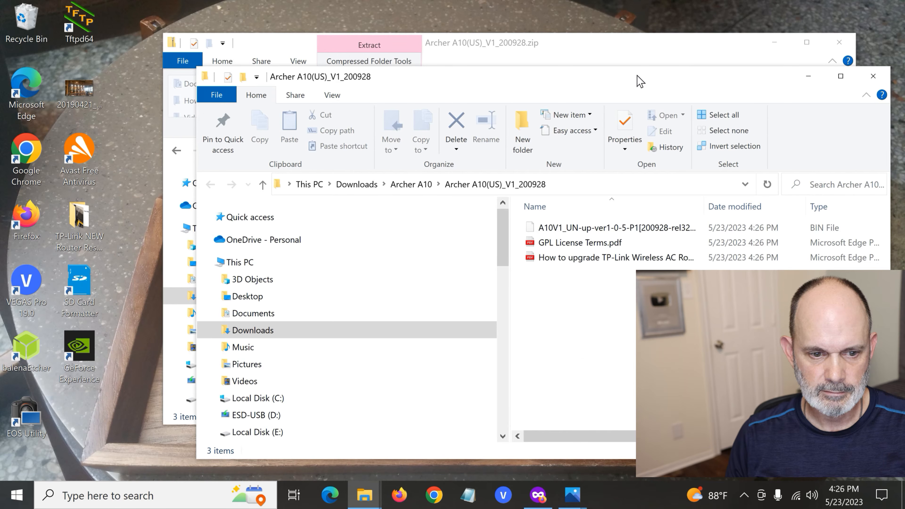
click(873, 76)
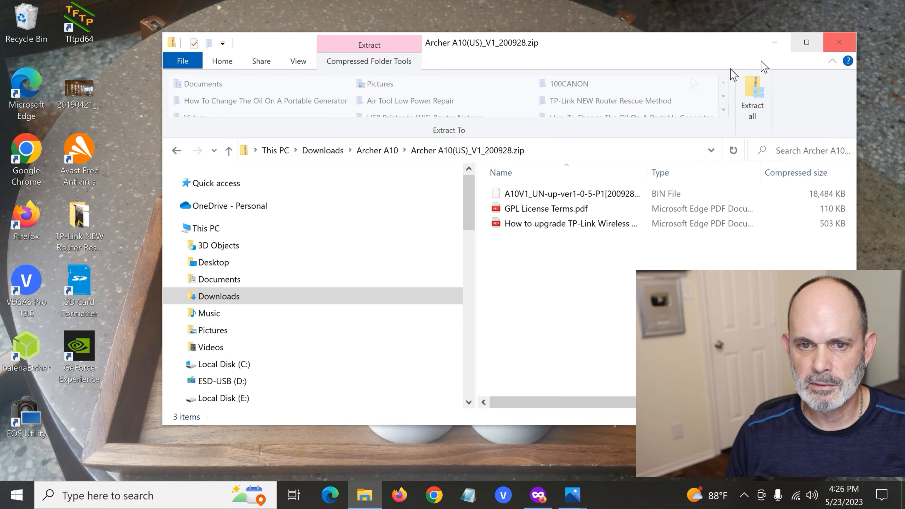
Check the contents of the extracted Archer A10(US)_V1_200928 folder in Downloads, then close File Explorer.
click(229, 298)
double_click(519, 215)
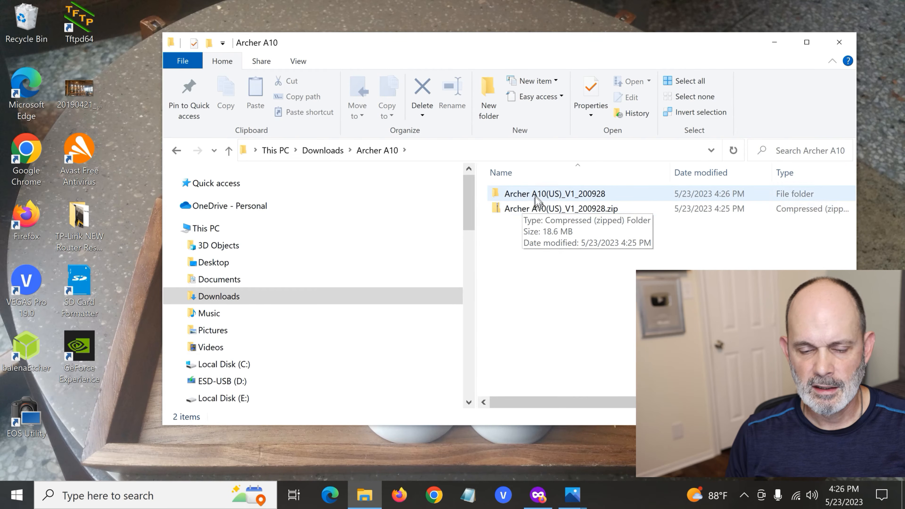
double_click(519, 196)
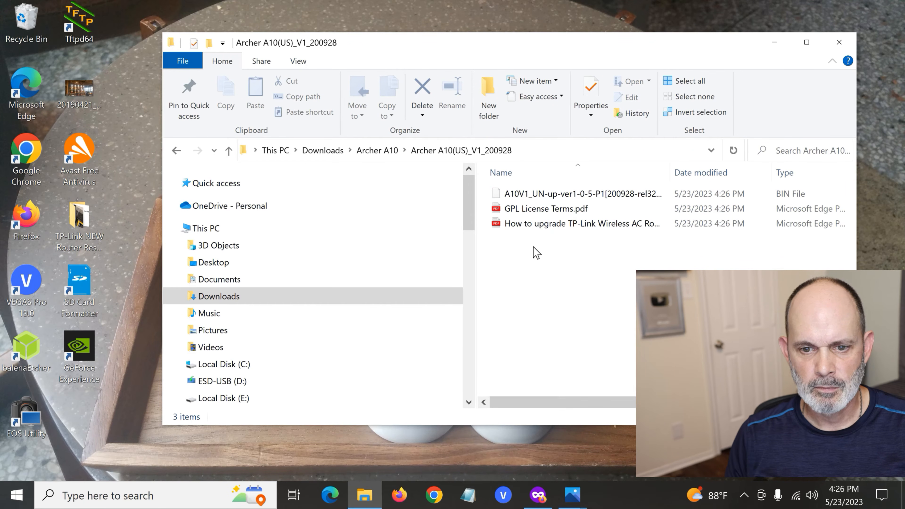
click(838, 43)
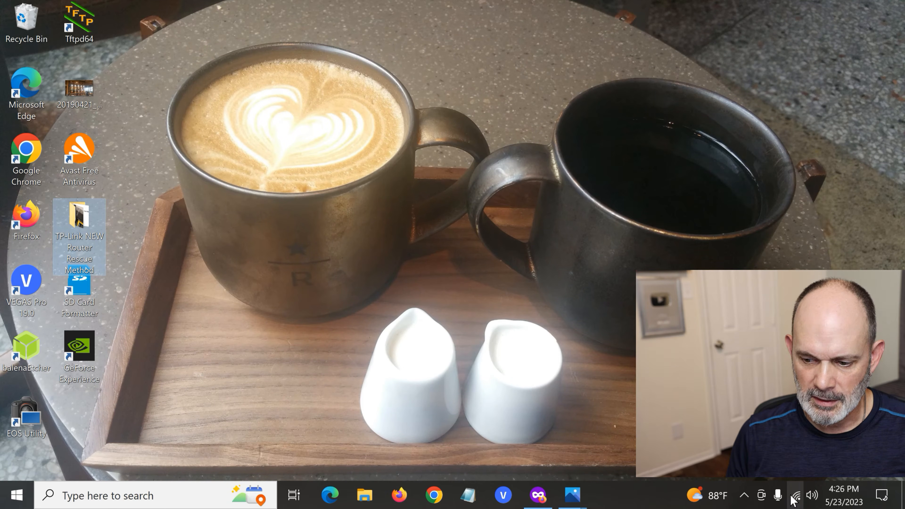
Turn off the computer's Wi-Fi and close the network list.
click(790, 497)
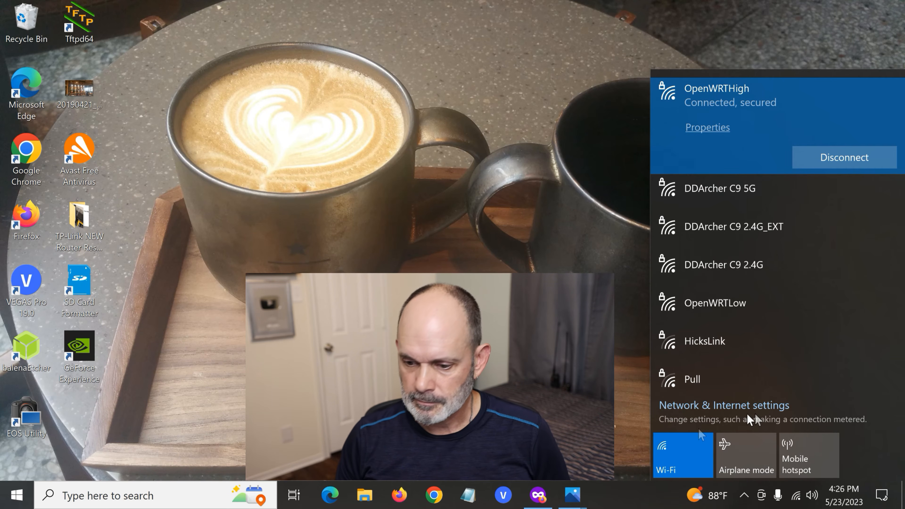
click(690, 456)
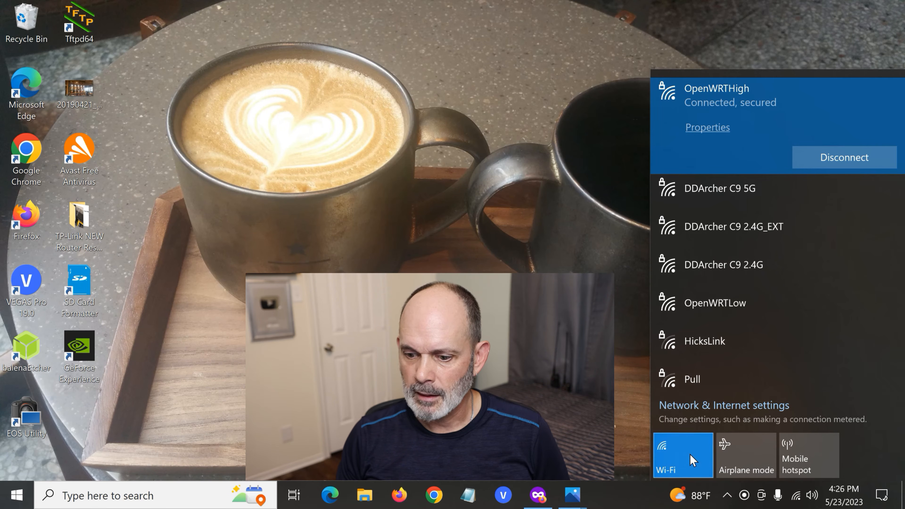
click(577, 402)
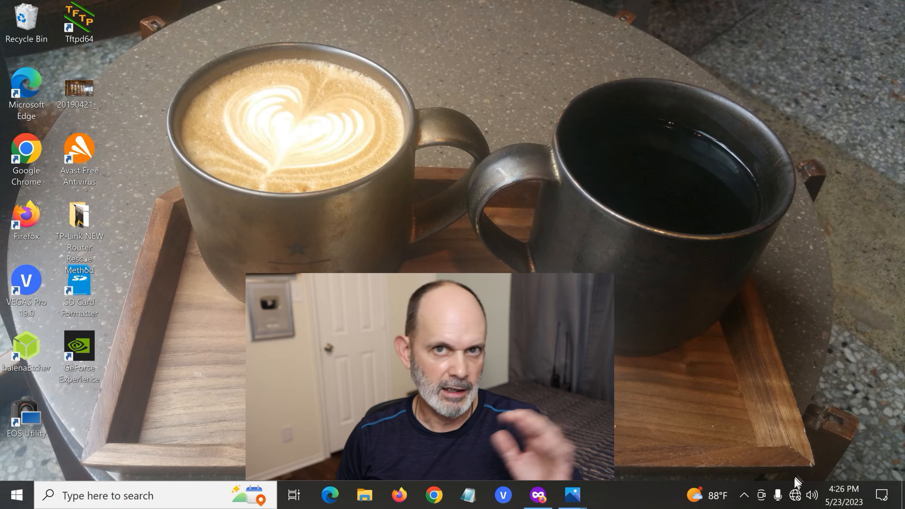
Open the Windows Ethernet settings and bring up the list of network adapters.
right_click(795, 494)
click(770, 458)
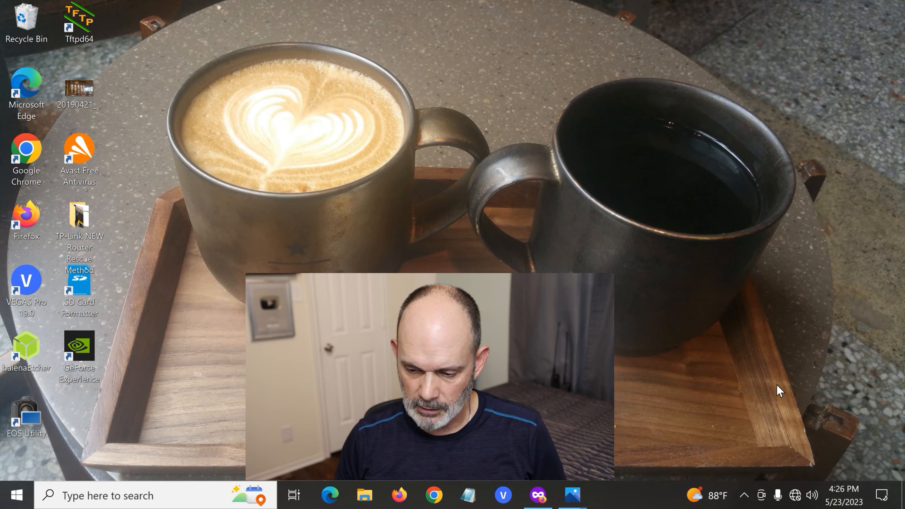
mouse_move(794, 505)
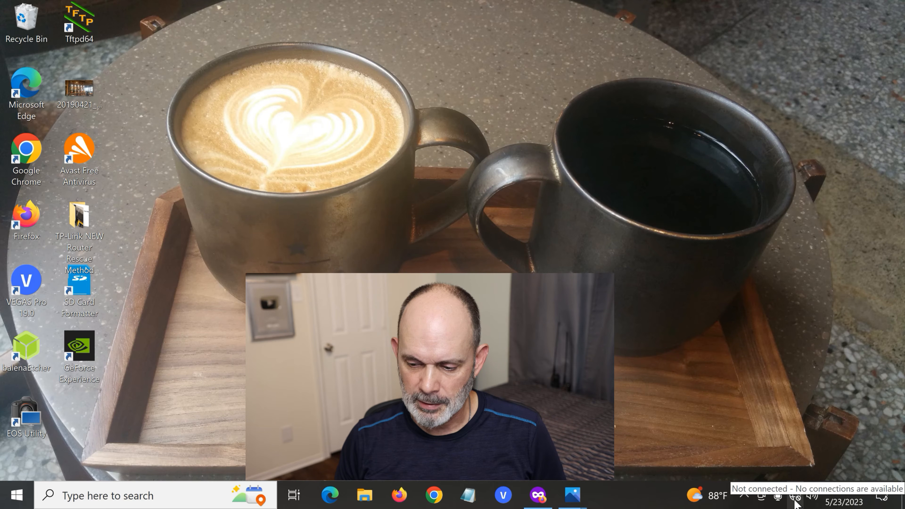
right_click(795, 499)
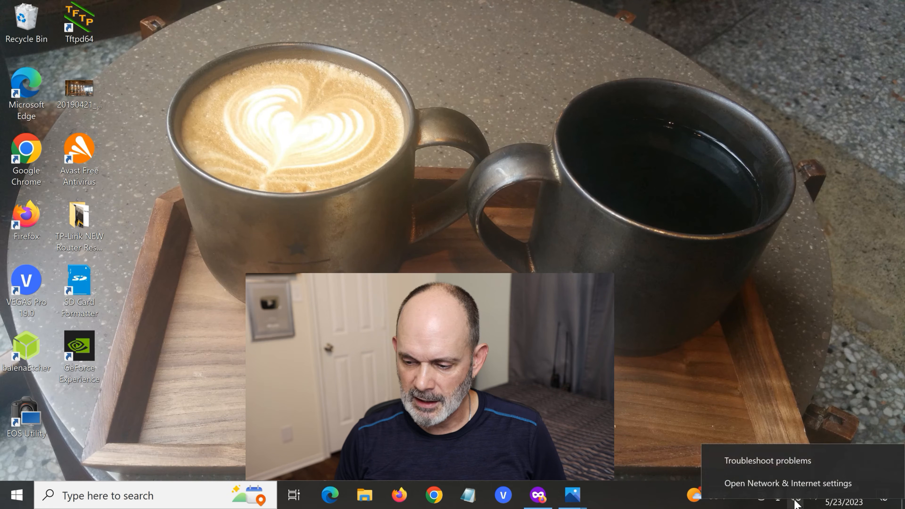
click(793, 484)
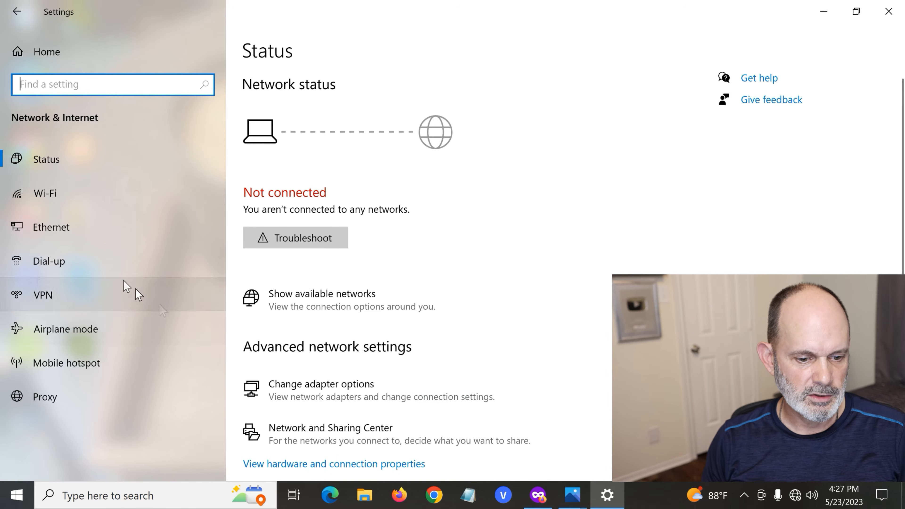
click(80, 223)
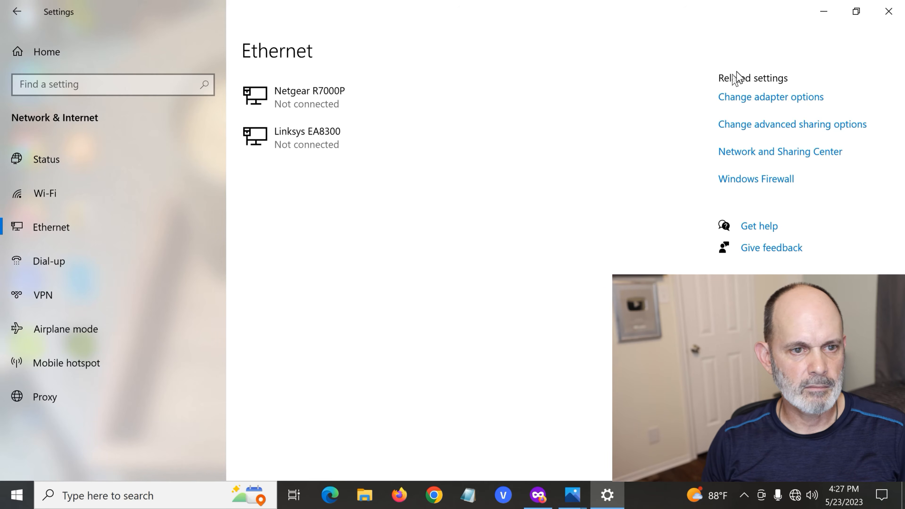
click(752, 102)
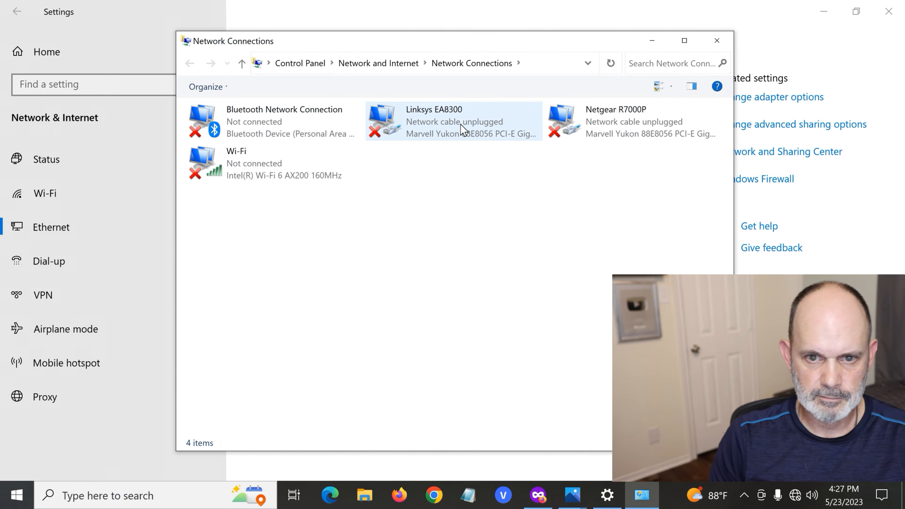
Open the Internet Protocol Version 4 (TCP/IPv4) properties of the Linksys EA8300 Ethernet connection.
right_click(439, 127)
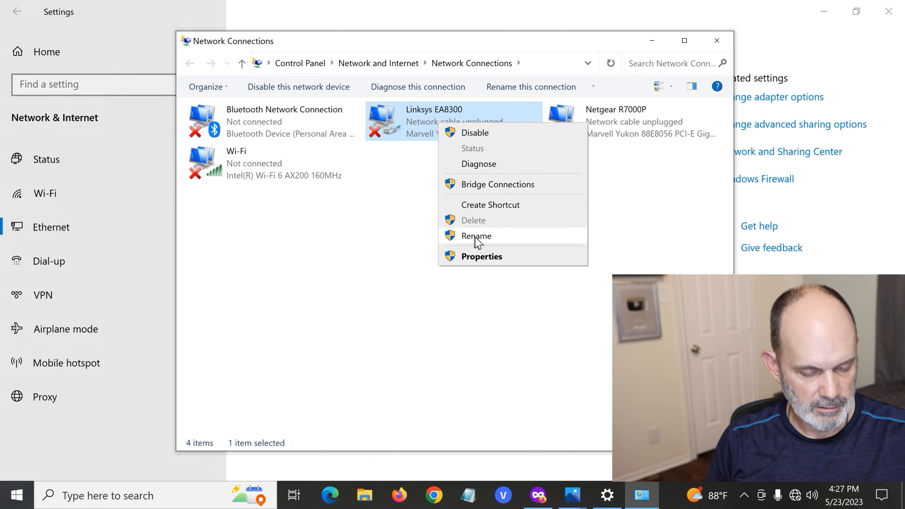
click(495, 260)
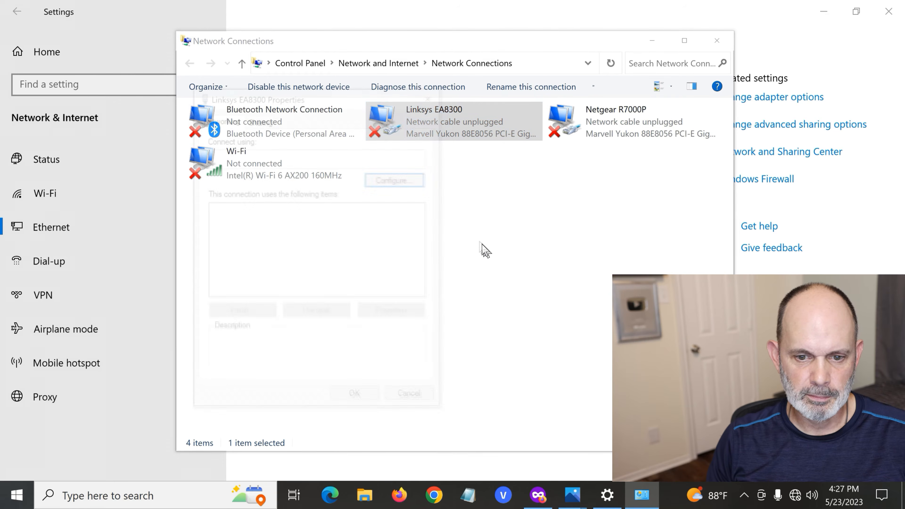
click(323, 262)
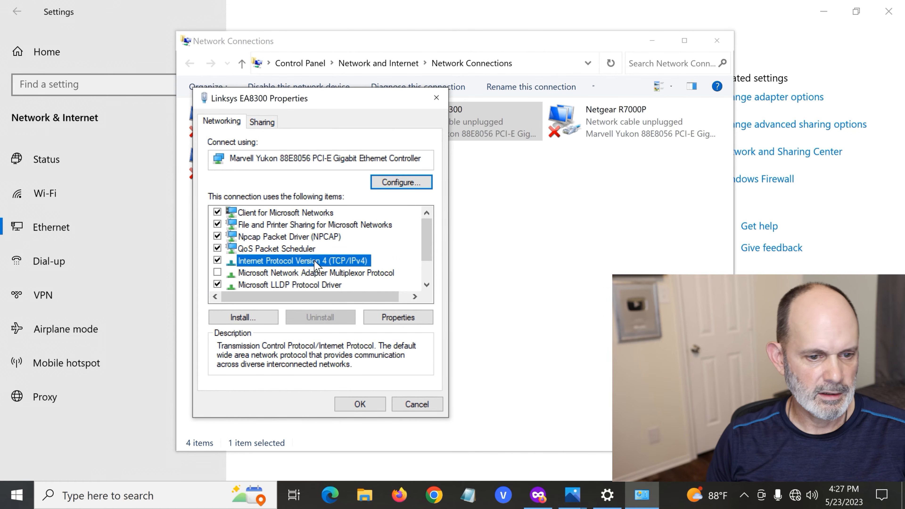
double_click(315, 264)
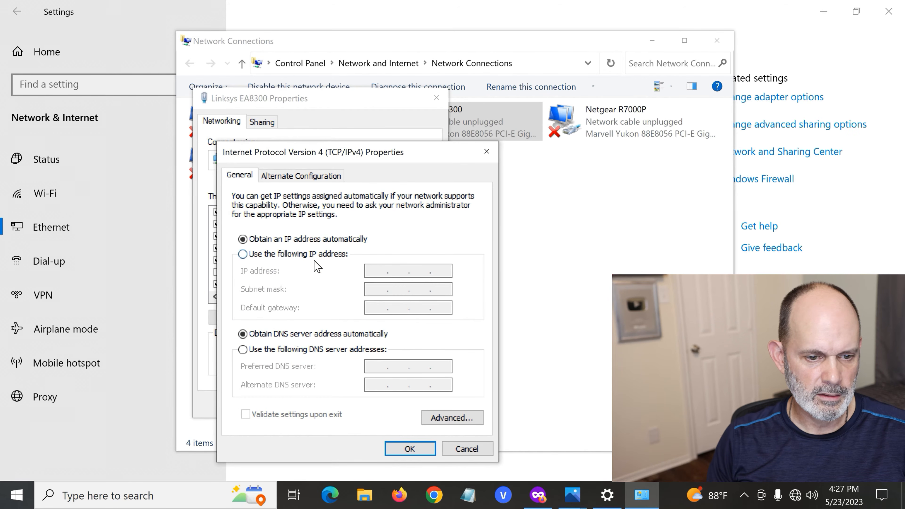
Assign the Ethernet adapter the static IP address 192.168.0.10 with subnet mask 255.255.255.0 and save its properties.
click(242, 254)
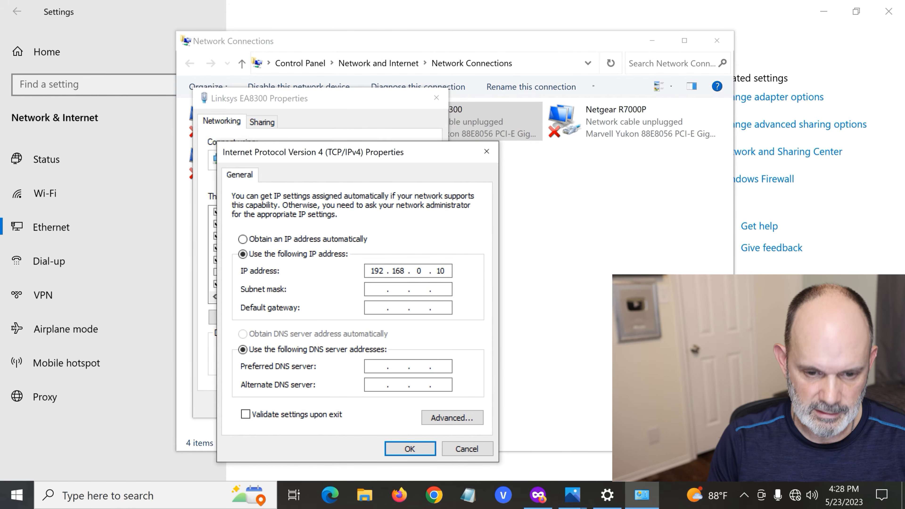
click(381, 286)
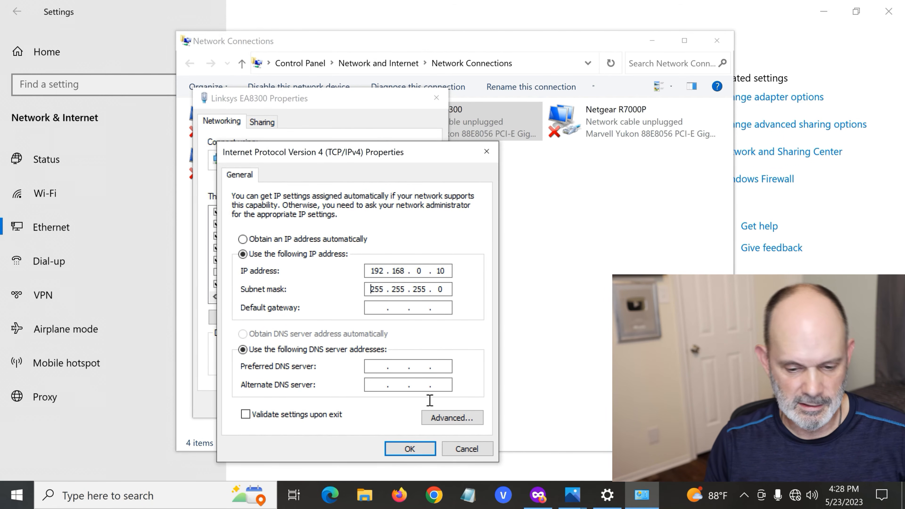
click(411, 447)
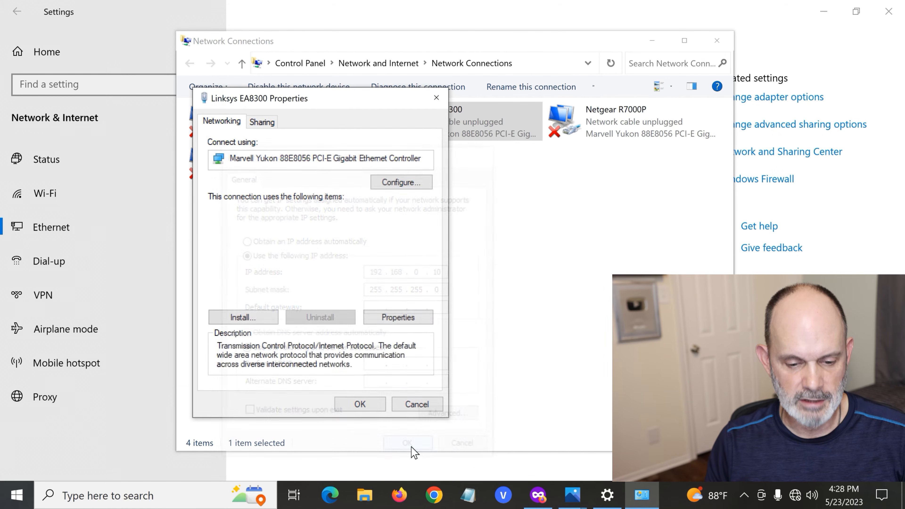
click(373, 405)
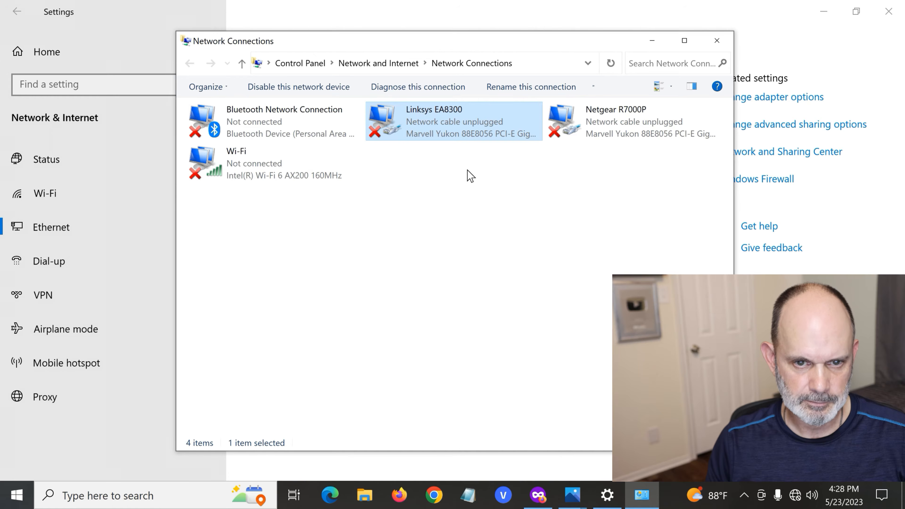
Minimize the Network Connections window, then close Settings and the open question screenshot.
click(649, 41)
click(888, 12)
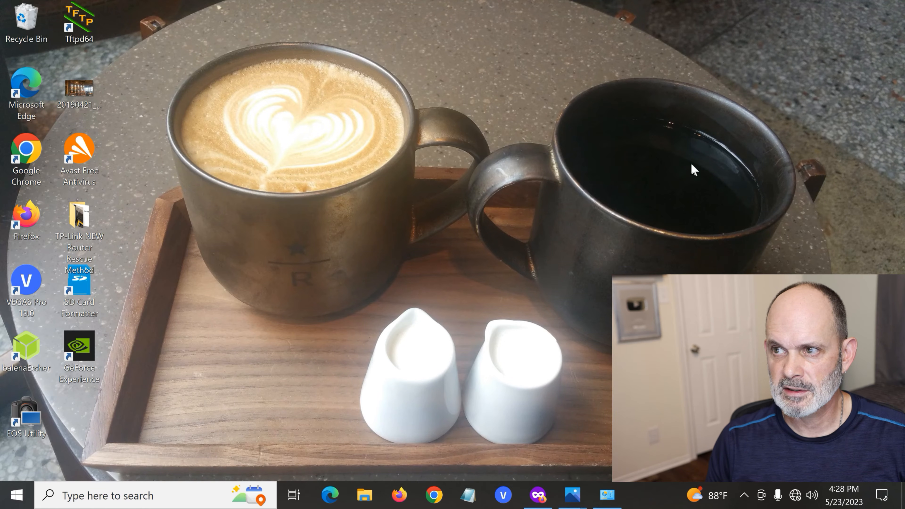
mouse_move(562, 504)
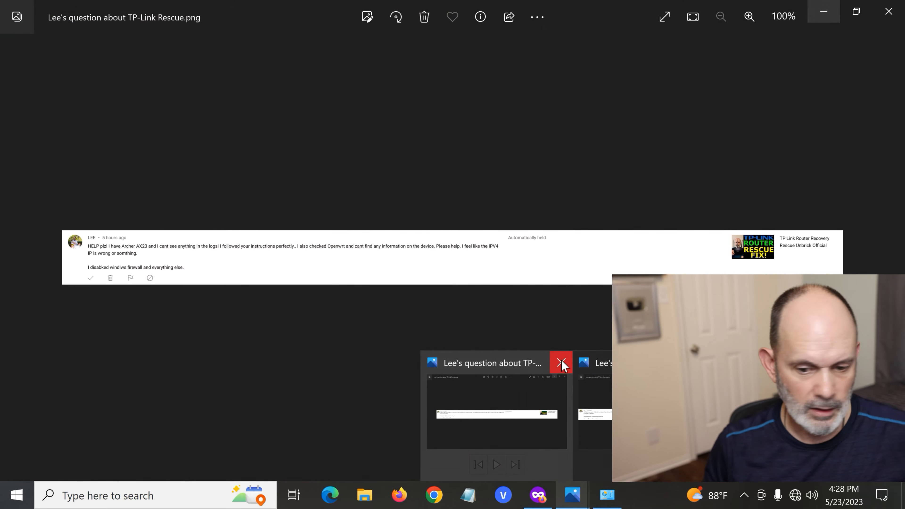
click(561, 361)
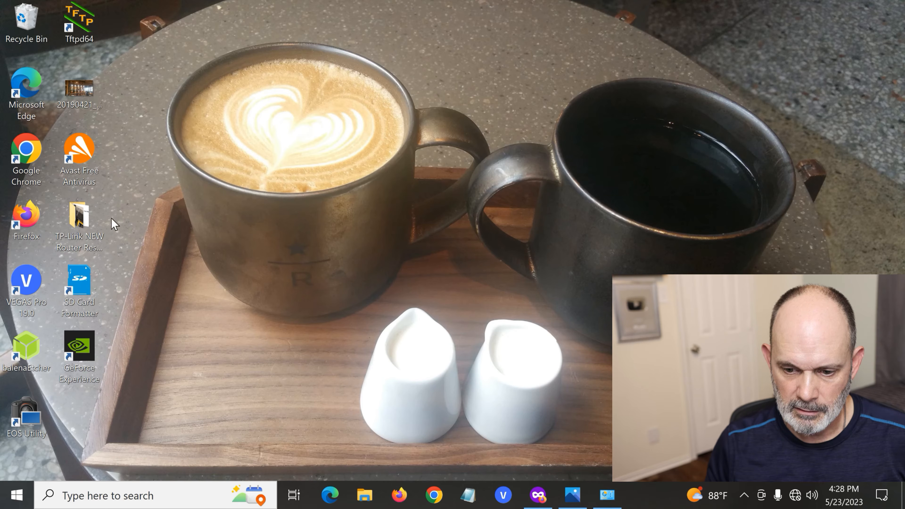
Look through the router photos in the desktop folder TP-Link NEW Router Rescue Method for the lights and cabling, then close the folder.
double_click(81, 236)
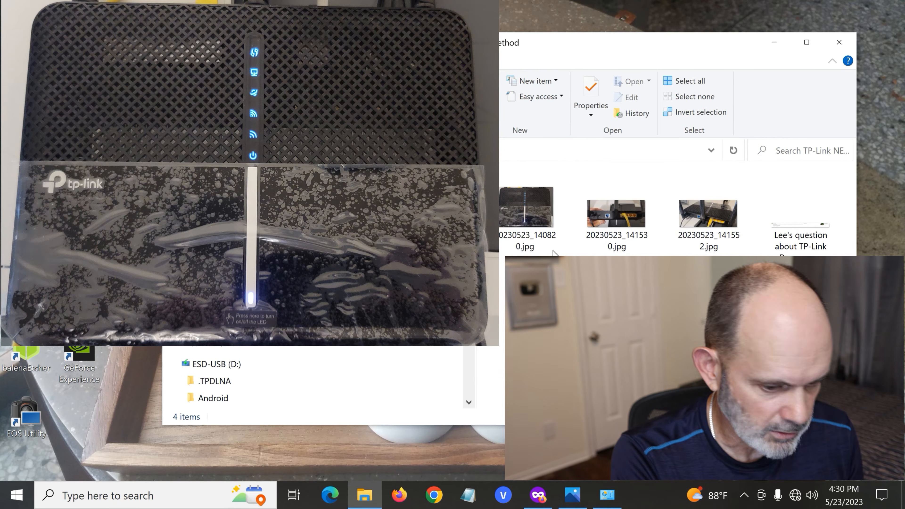
double_click(542, 220)
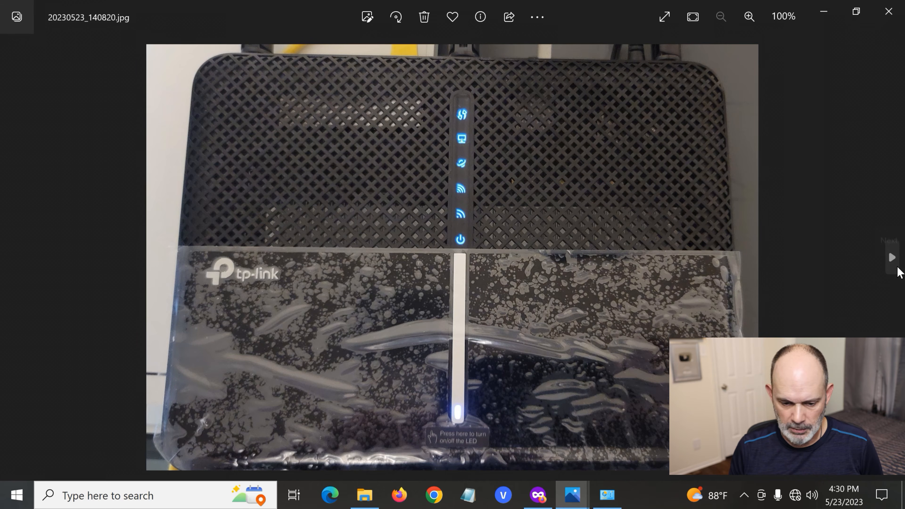
click(892, 257)
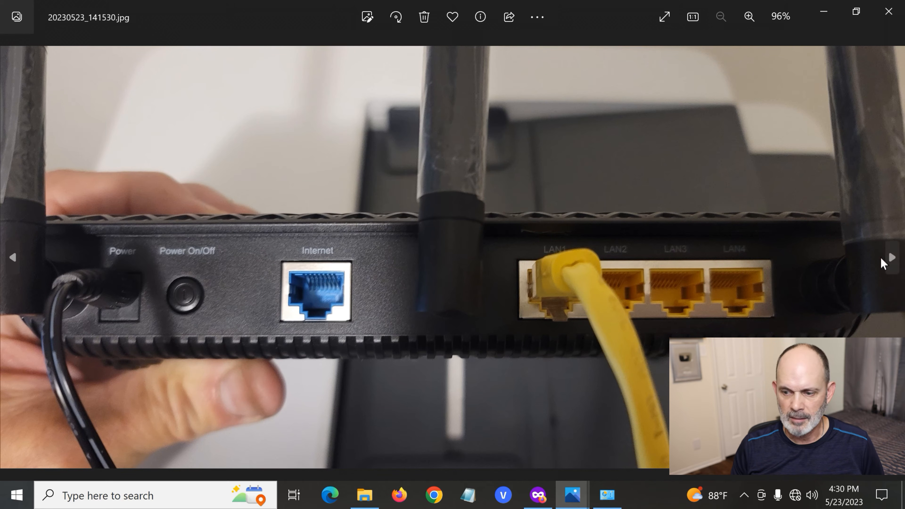
click(892, 257)
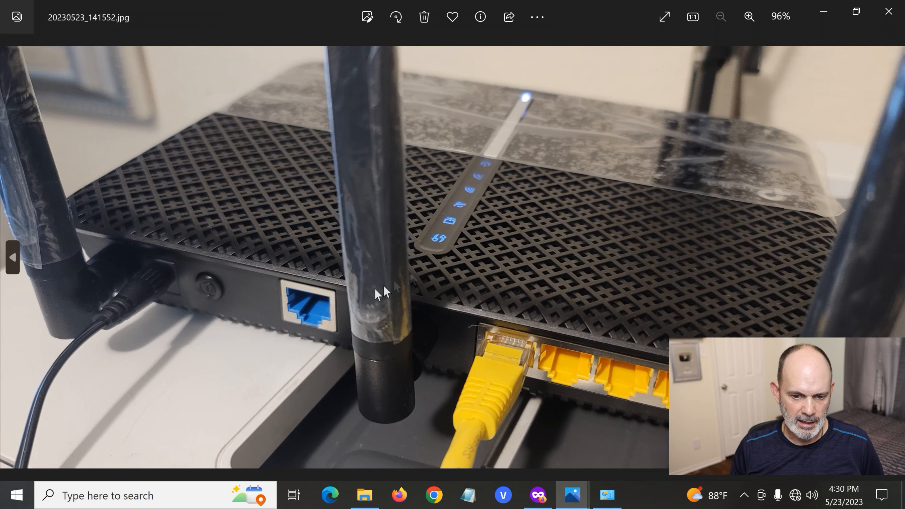
click(817, 16)
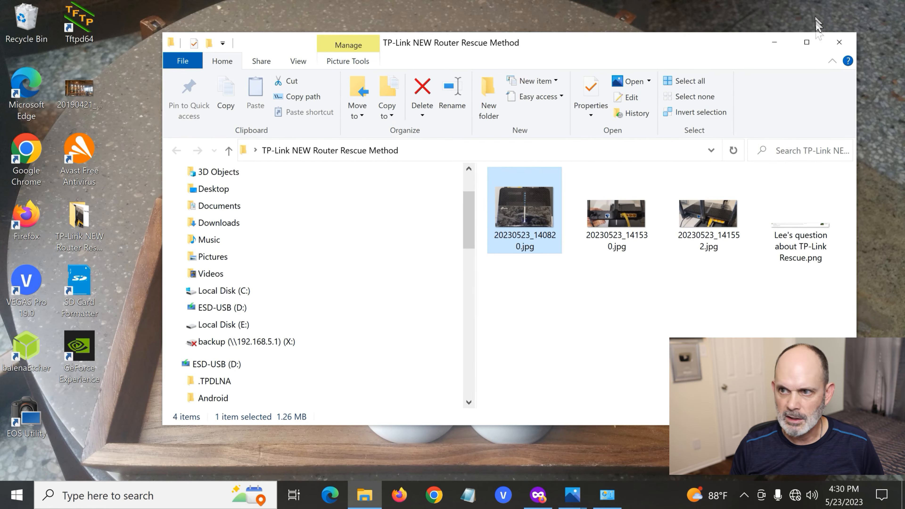
click(839, 42)
Check the Linksys EA8300 adapter's status in Network Connections, then switch to Firefox and close the Archer A10 product page.
click(594, 501)
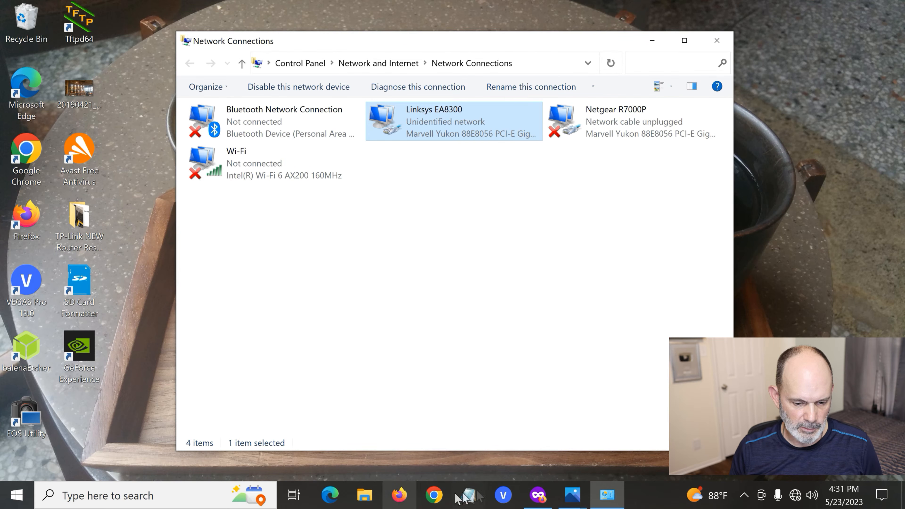
click(538, 499)
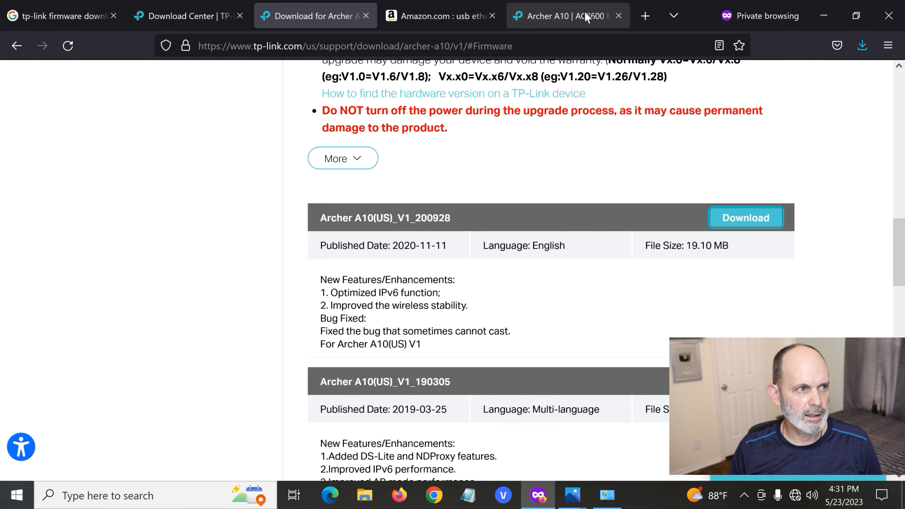
click(566, 18)
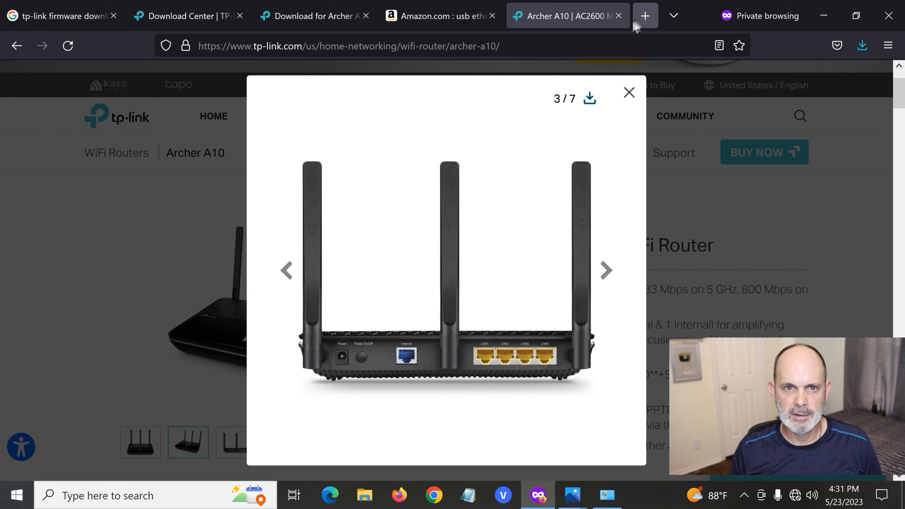
click(619, 16)
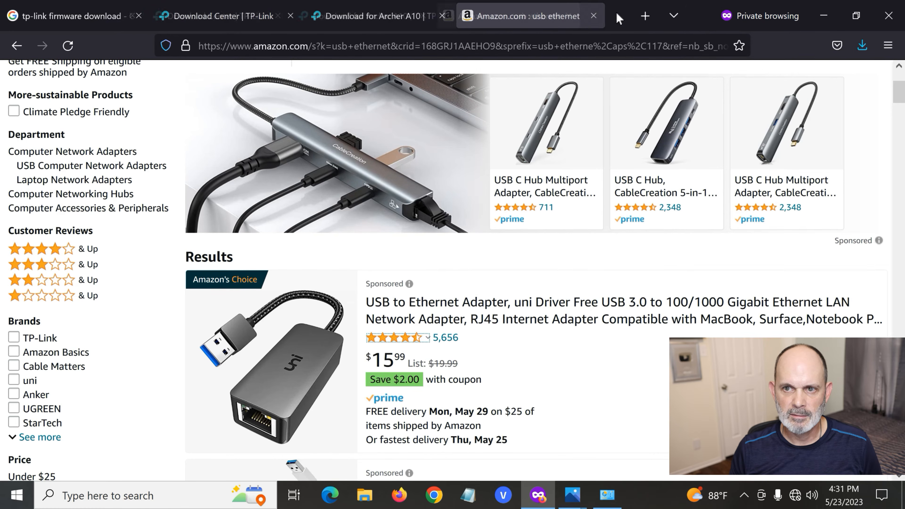
Load the router's rescue page at 192.168.0.1 in a new browser tab.
click(645, 16)
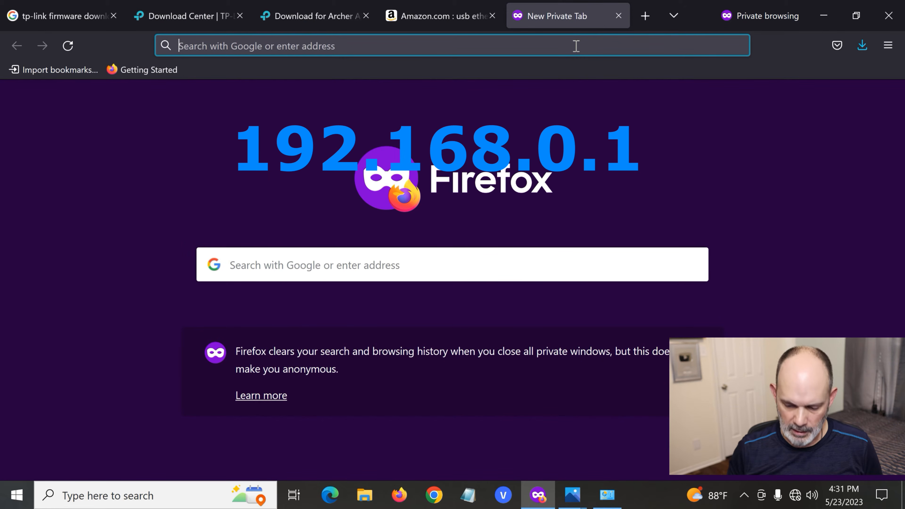
text(19)
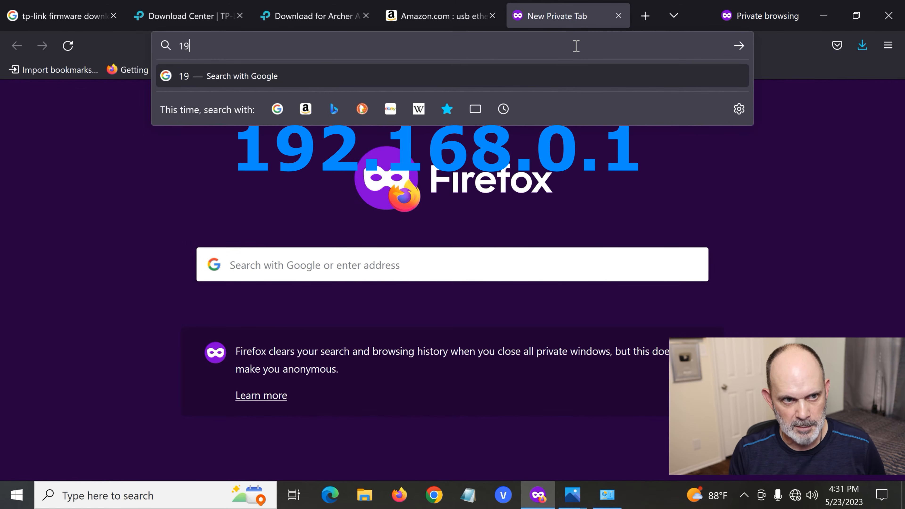
text(2.168)
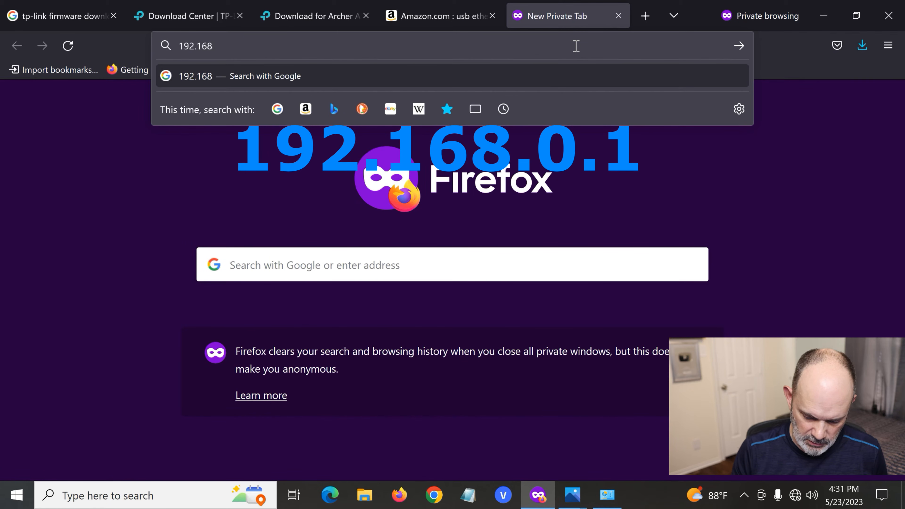
text(.0.1)
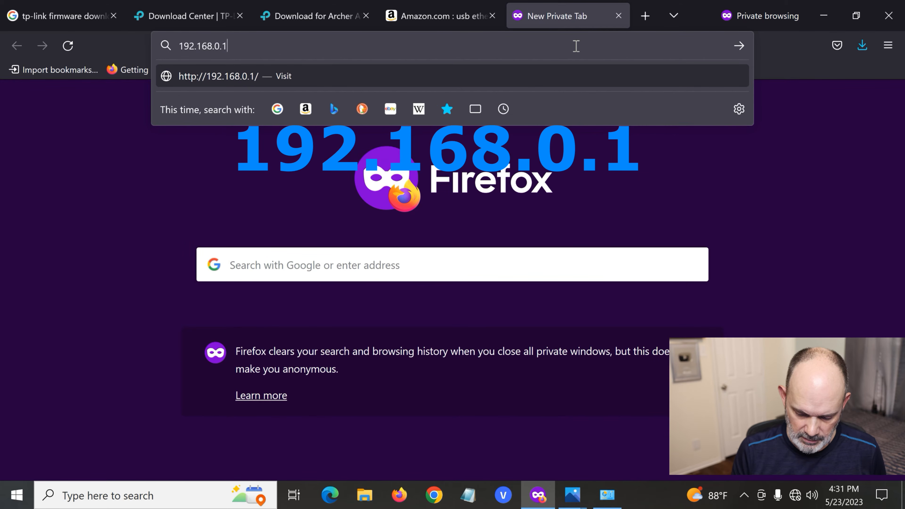
key(Return)
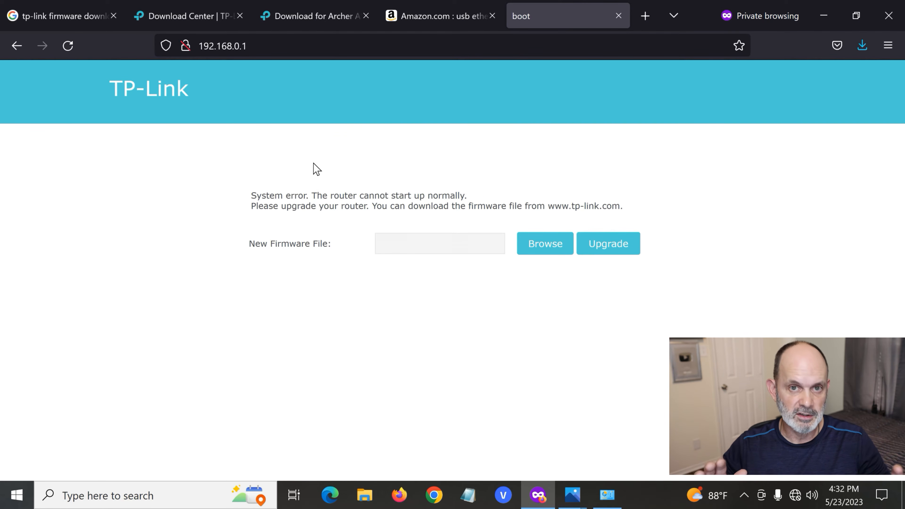
Browse for the new firmware file in the extracted Archer A10(US)_V1_200928 folder under Downloads, Archer A10.
click(552, 255)
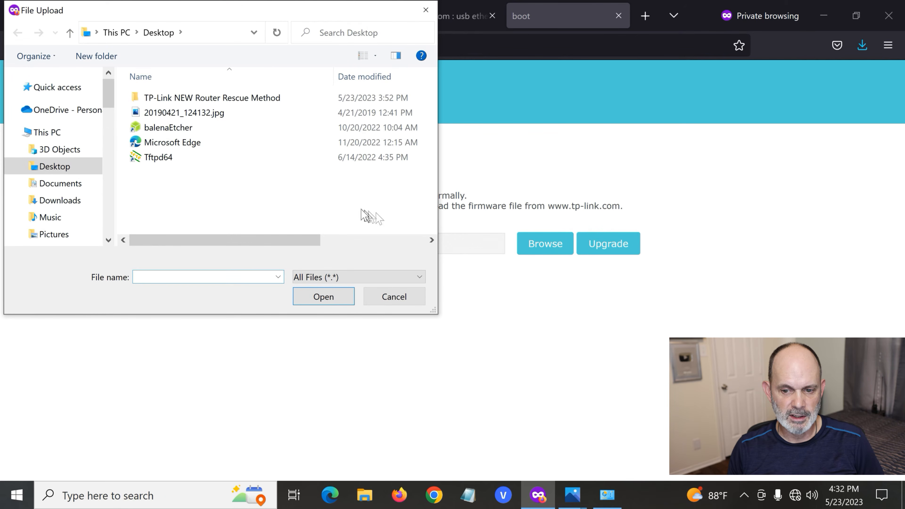
click(72, 202)
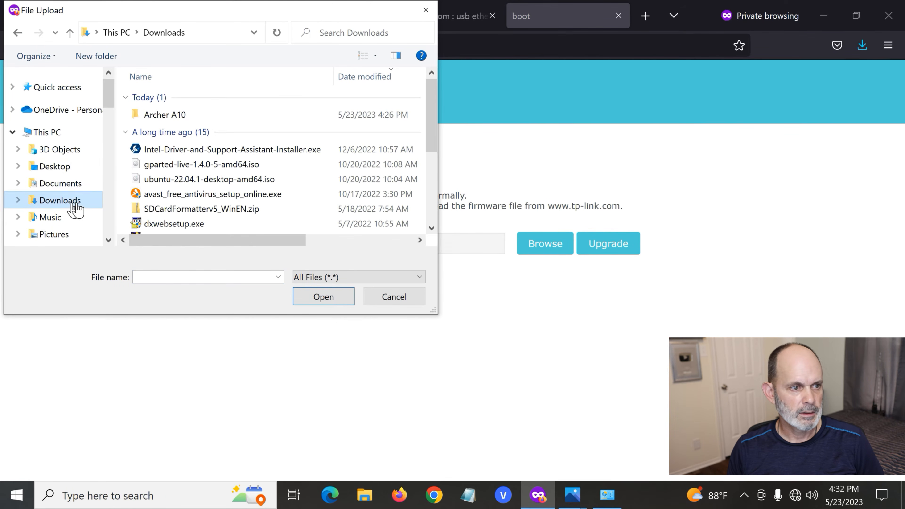
double_click(170, 115)
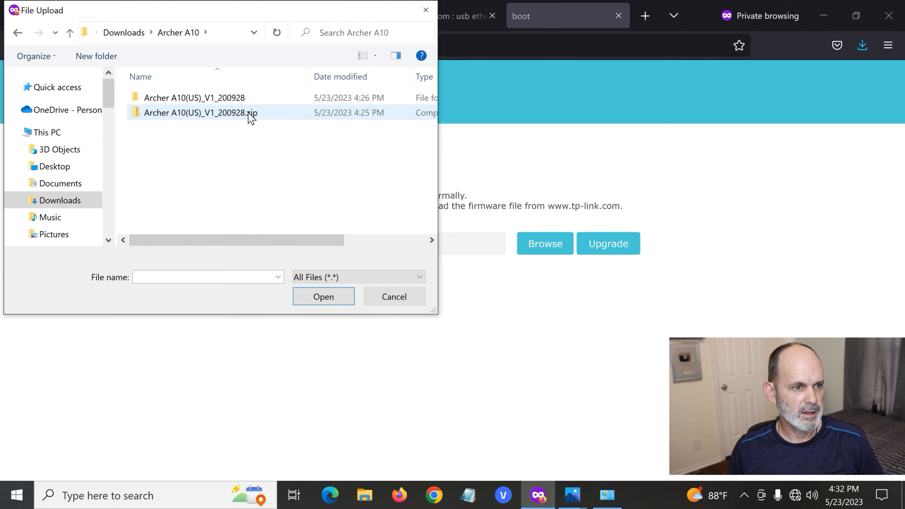
click(239, 99)
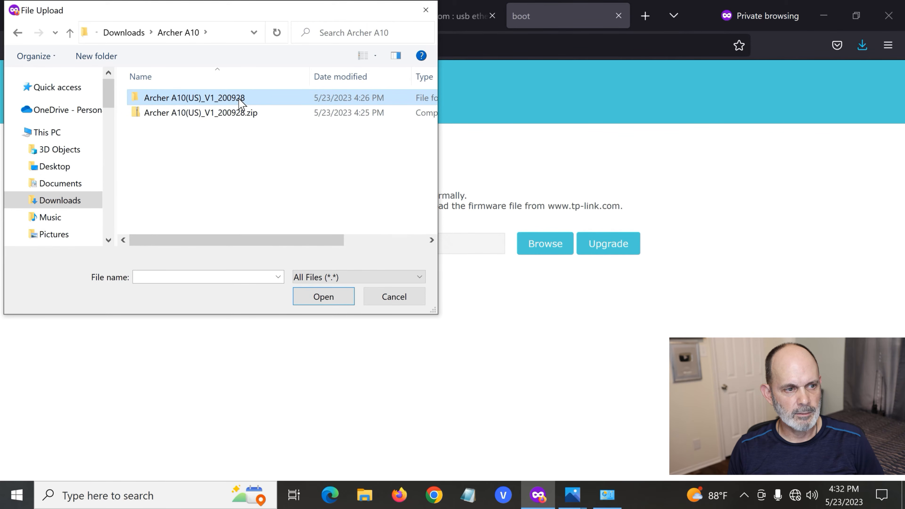
double_click(249, 101)
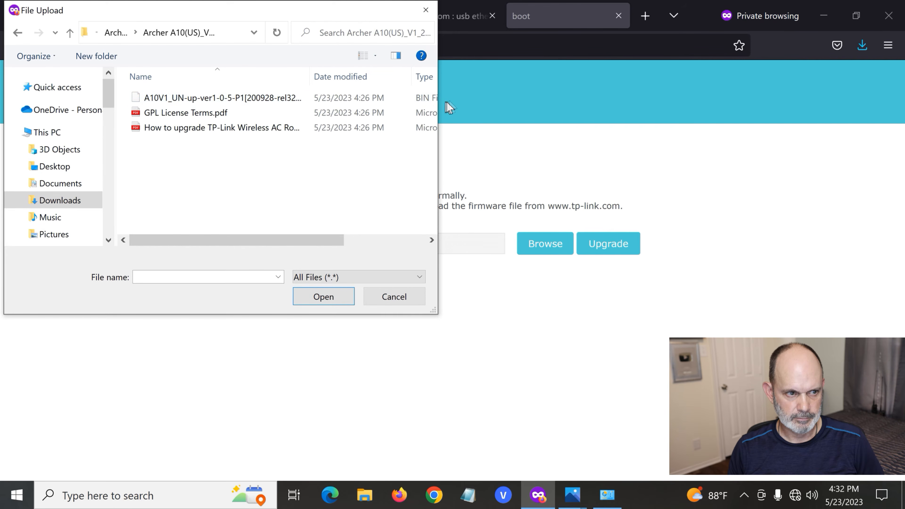
Choose A10V1_UN-up-ver1-0-5-P1[200928-rel32191].bin as the firmware file, widening the file dialog to read its name, and start the upgrade.
drag(439, 107, 687, 112)
drag(310, 76, 421, 88)
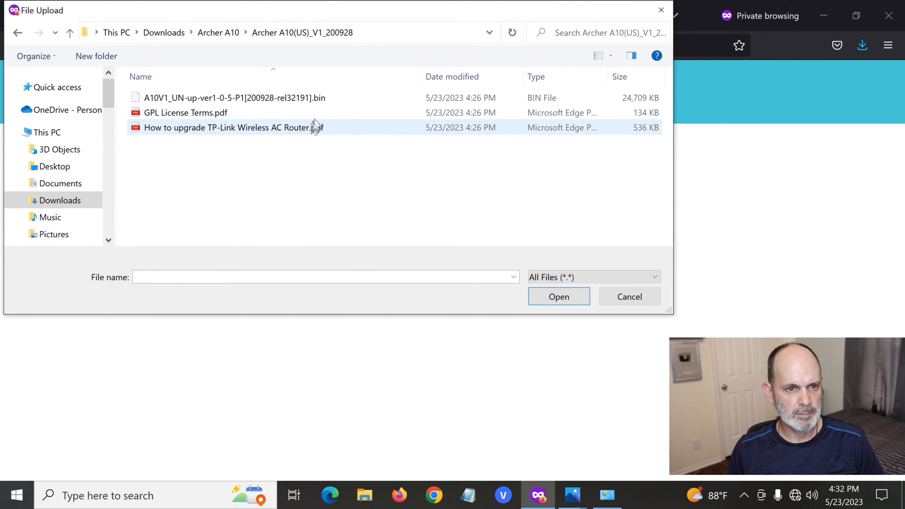
click(316, 102)
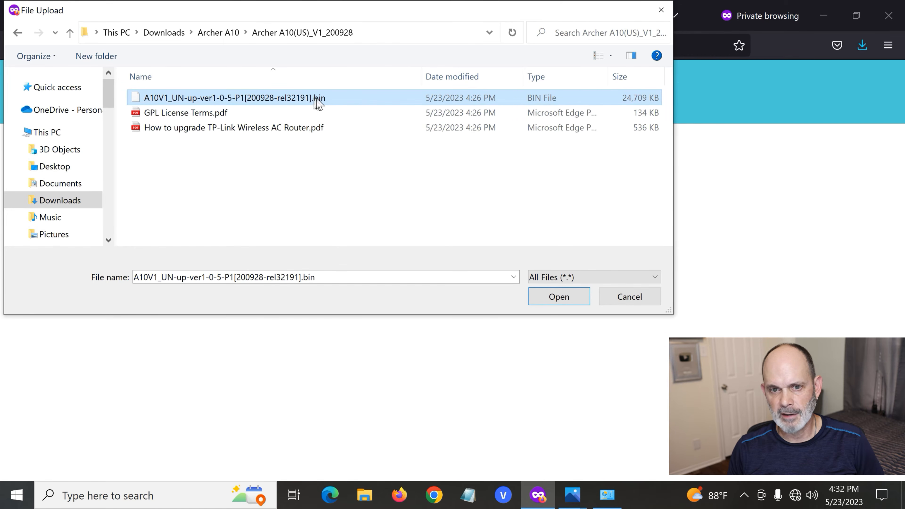
click(569, 298)
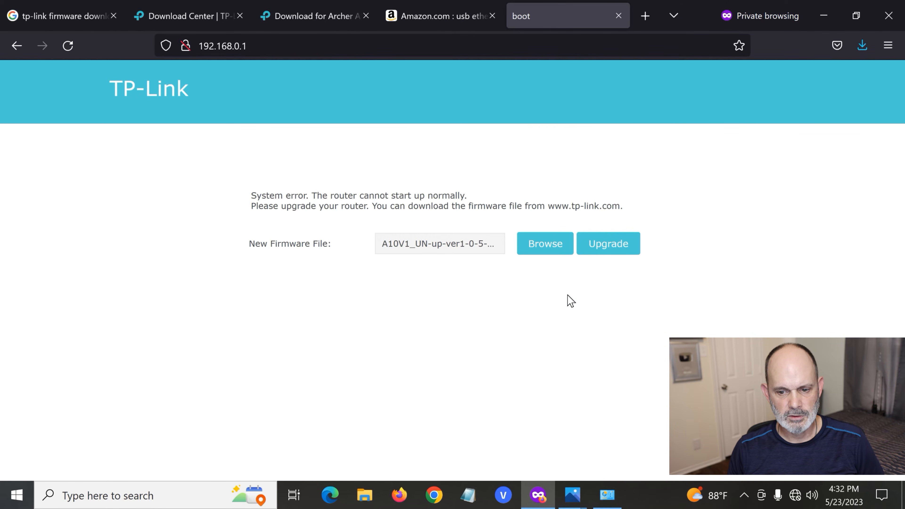
click(620, 250)
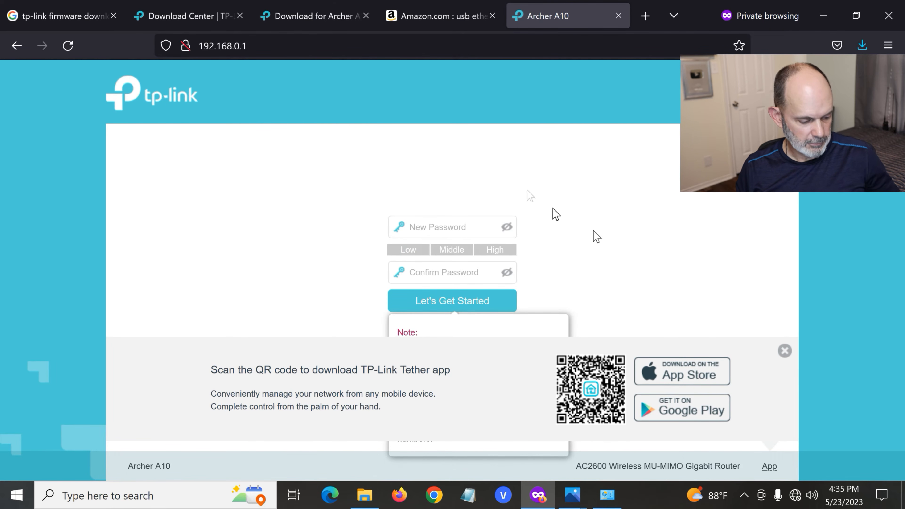
Dismiss the TP-Link Tether app banner on the router's password creation page.
click(247, 46)
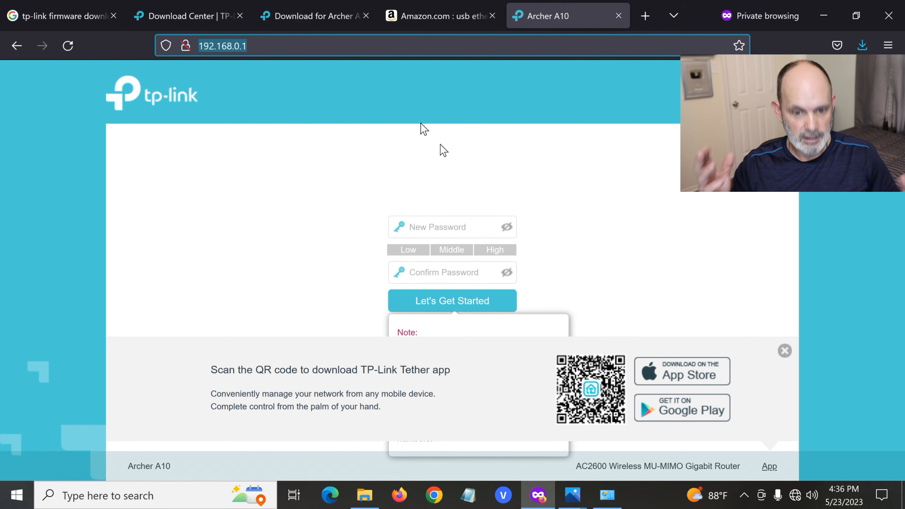
click(438, 228)
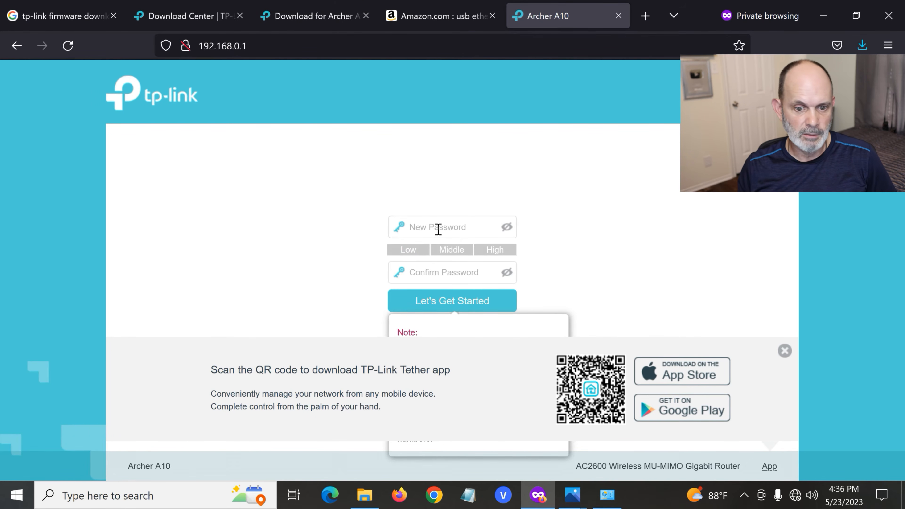
click(784, 351)
Create the router's login password by entering it in the new and confirm password fields, and start the setup.
click(483, 233)
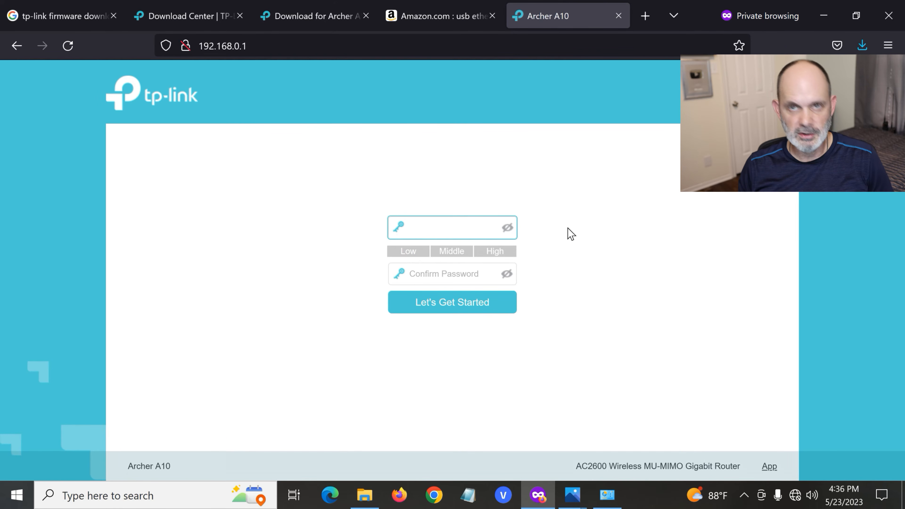
text(•••••••)
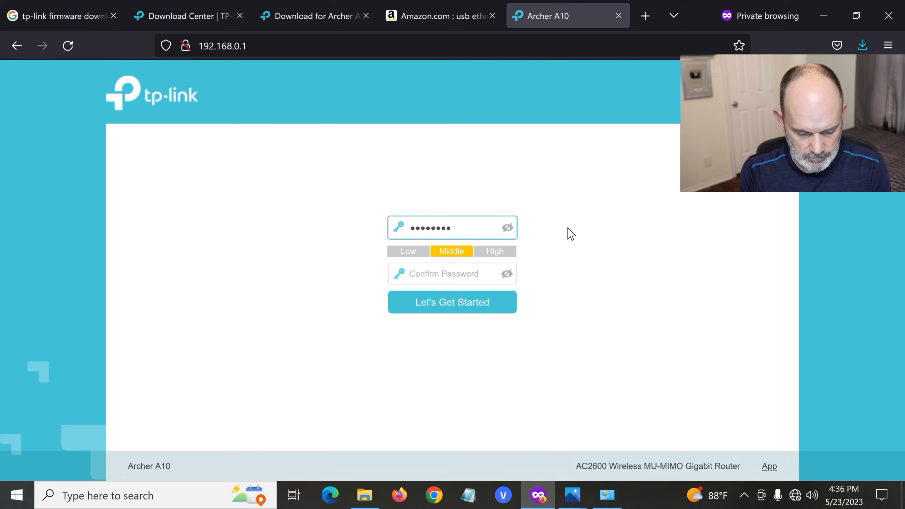
text(••)
key(Tab)
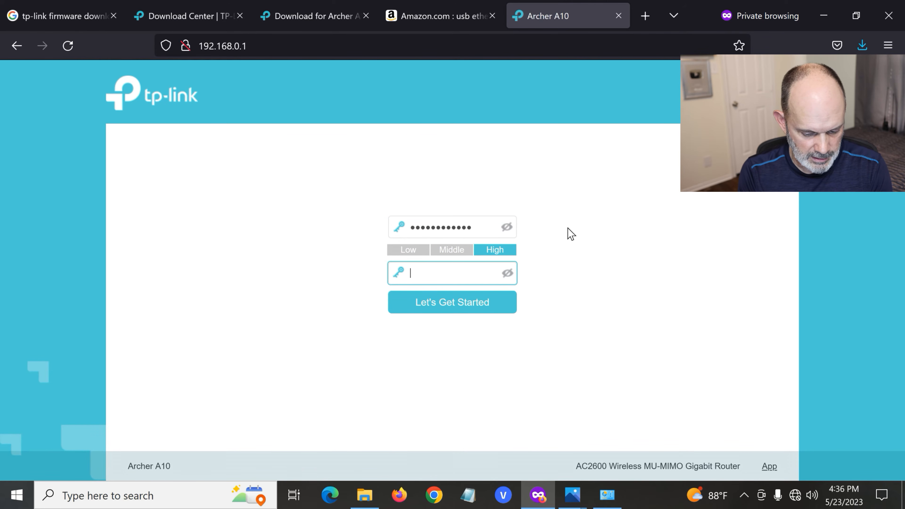
text(••••••••)
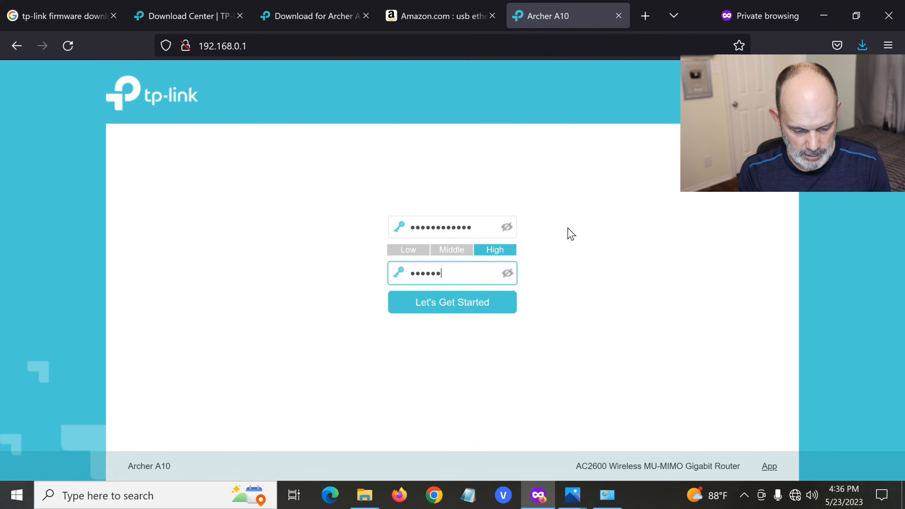
text(••••)
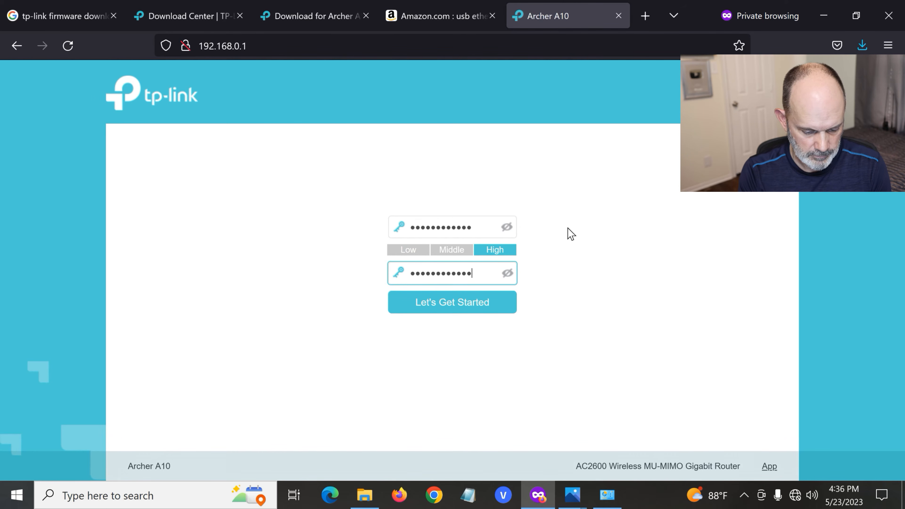
click(485, 301)
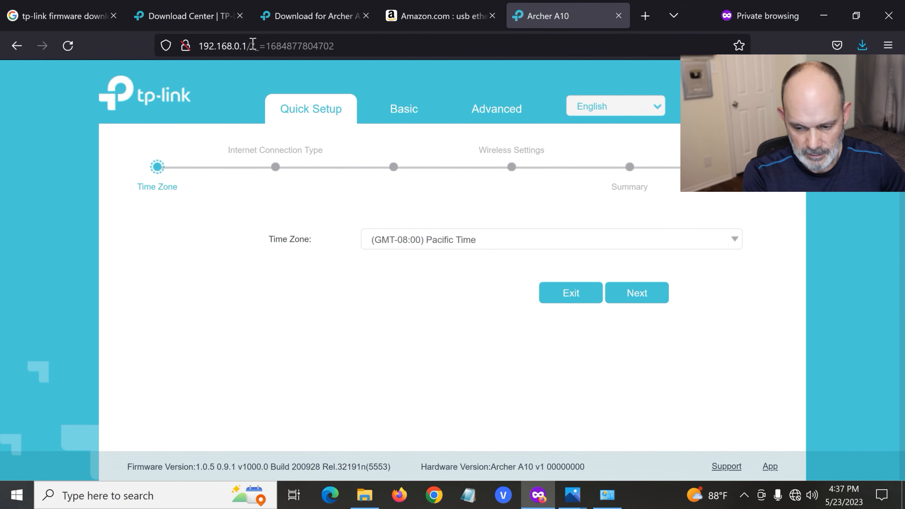
Switch to Network Connections and open the Internet Protocol Version 4 (TCP/IPv4) properties of the Linksys EA8300 adapter.
mouse_move(606, 500)
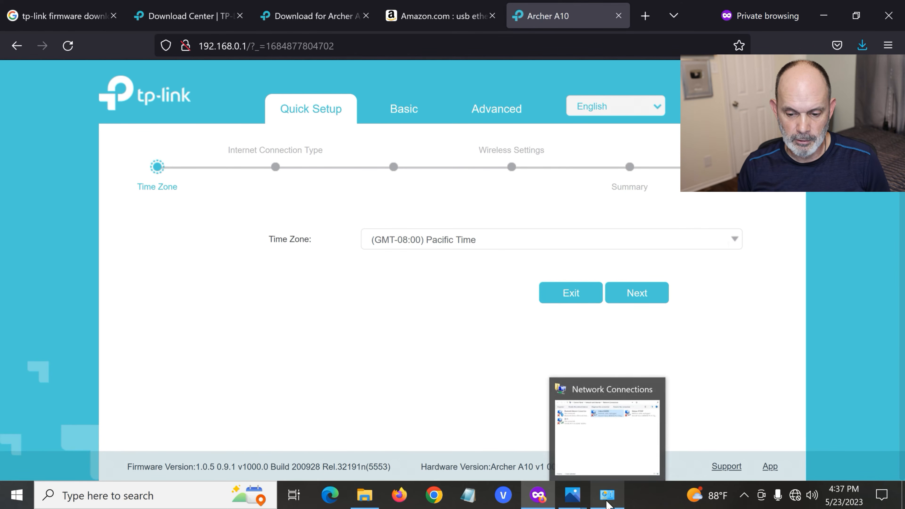
click(607, 499)
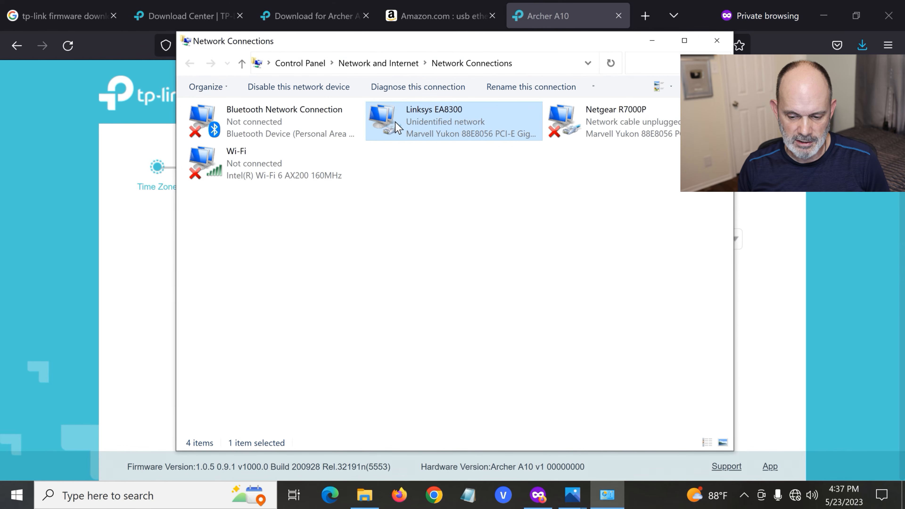
right_click(440, 119)
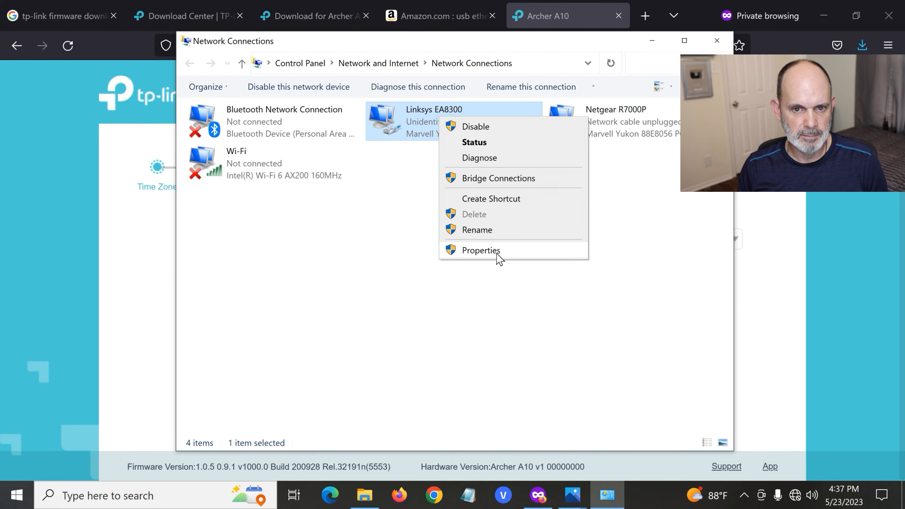
click(420, 137)
right_click(420, 137)
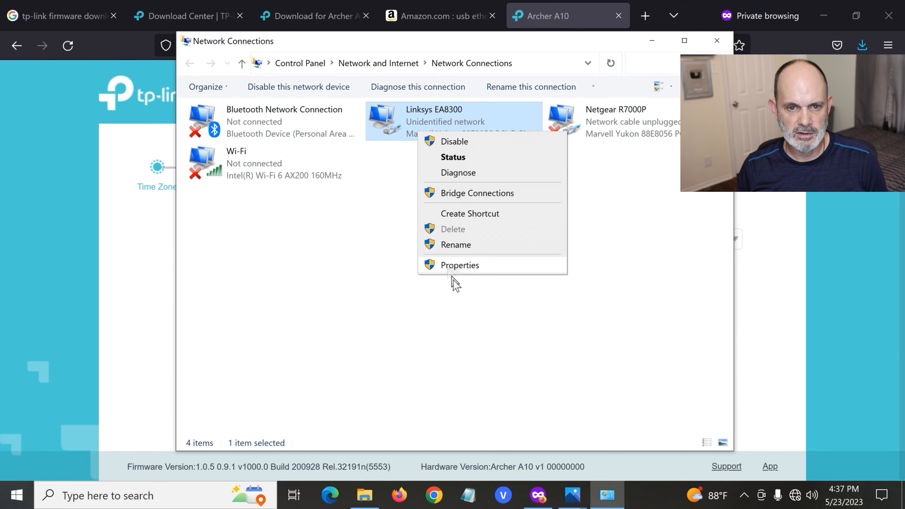
click(462, 267)
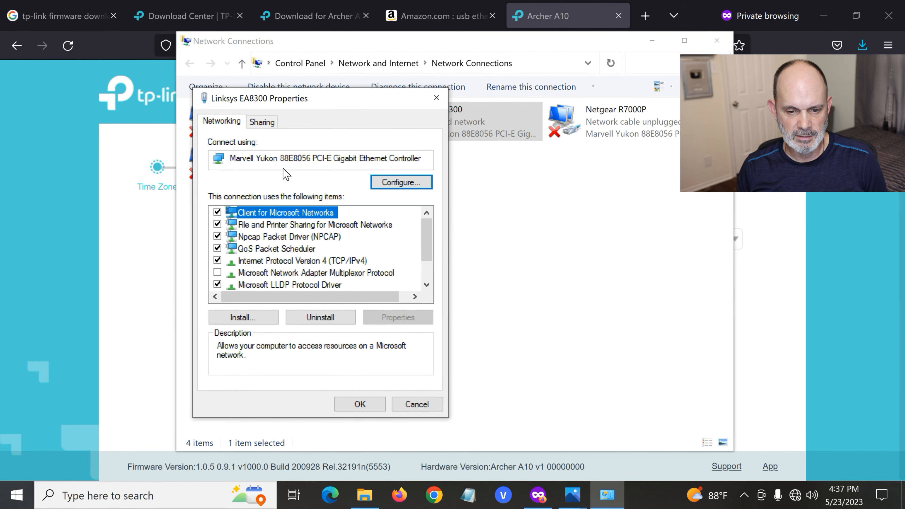
scroll(310, 225, down, 1)
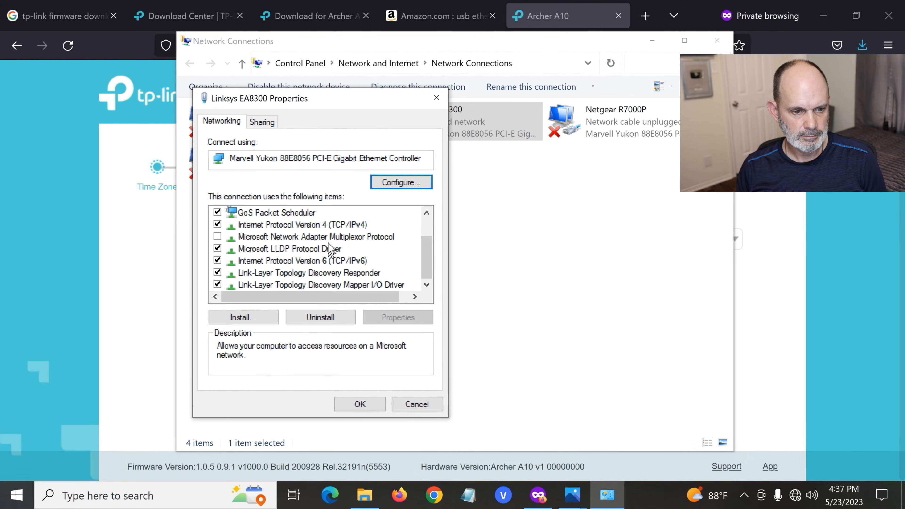
click(333, 225)
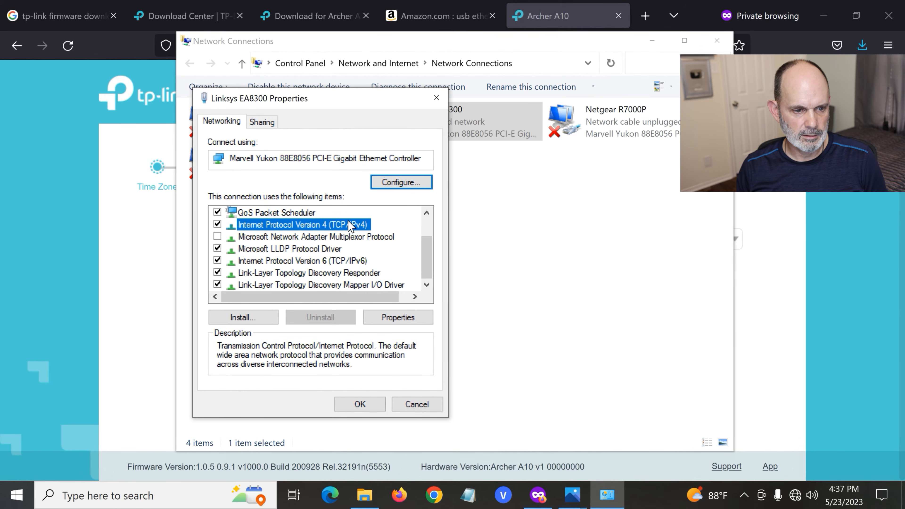
double_click(350, 225)
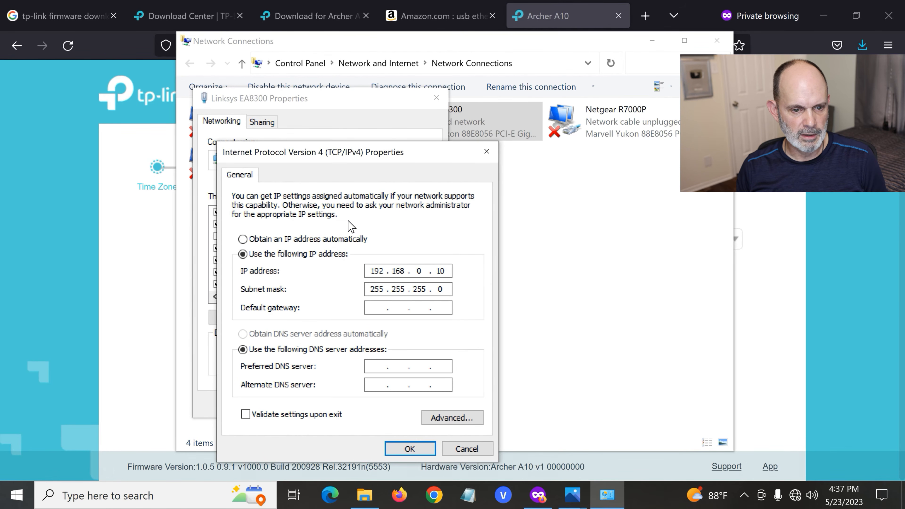
Set the adapter's IPv4 to obtain the IP address and DNS server address automatically, and apply the changes.
click(242, 239)
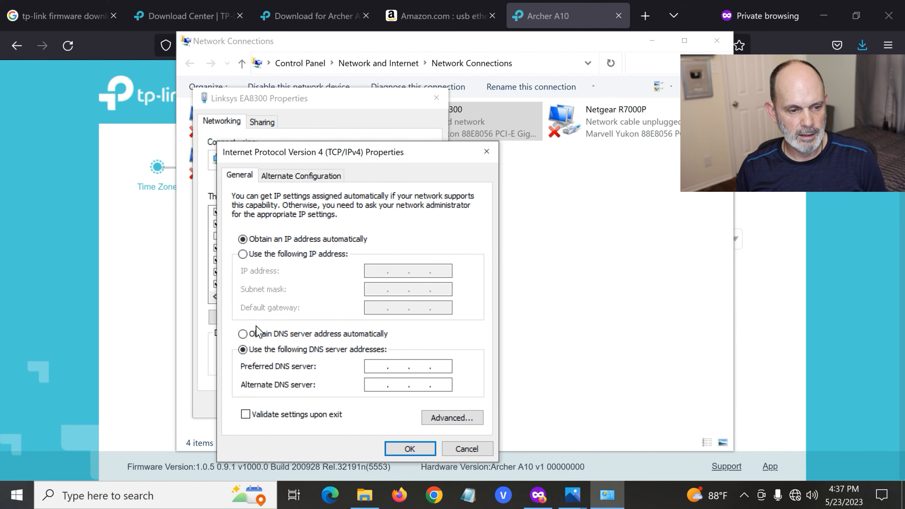
click(243, 334)
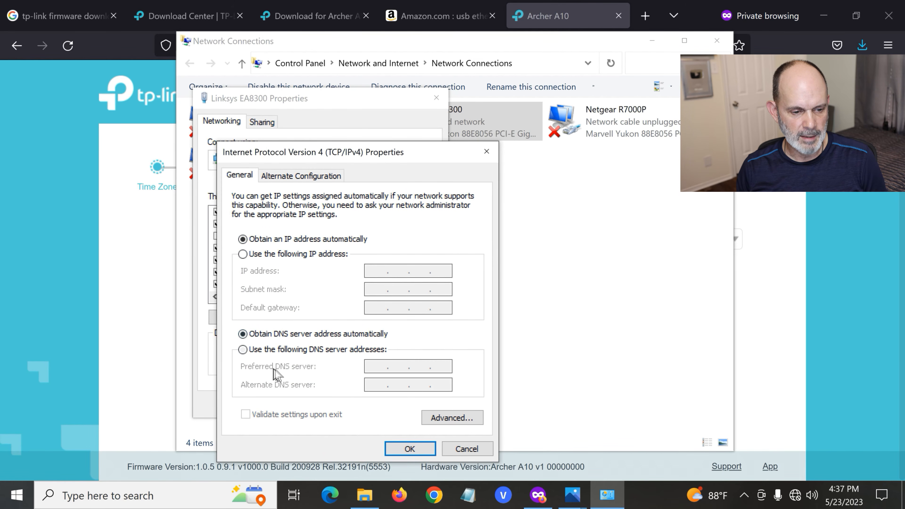
click(423, 453)
click(376, 408)
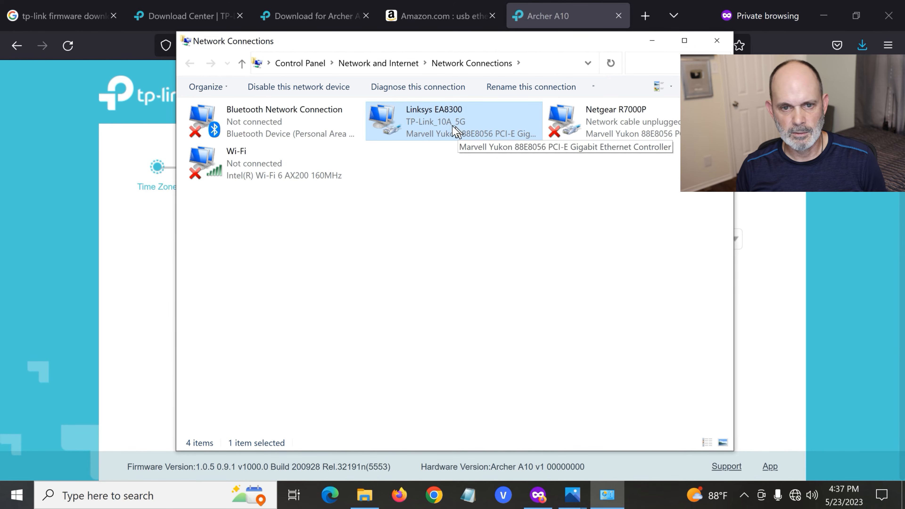
Check the Linksys EA8300 adapter's status and its network connection details, including IPv4 address and default gateway, then close both windows.
right_click(433, 116)
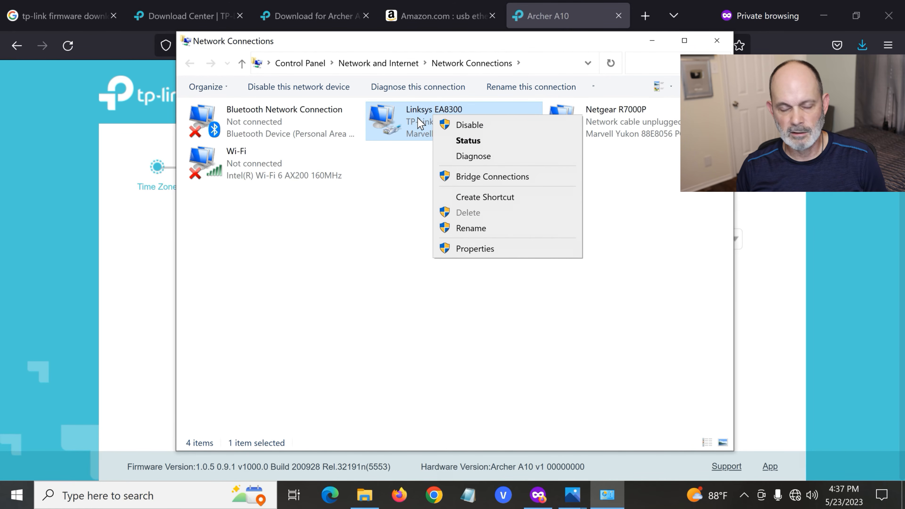
click(462, 141)
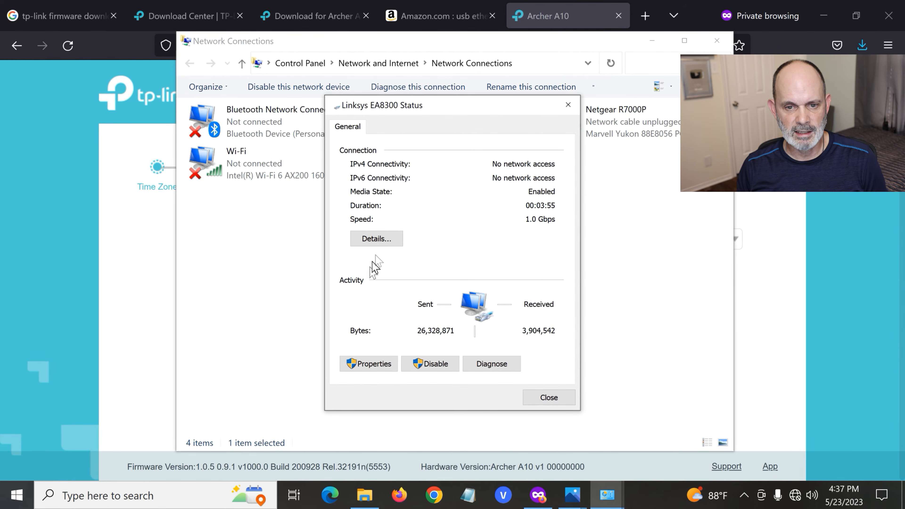
click(389, 239)
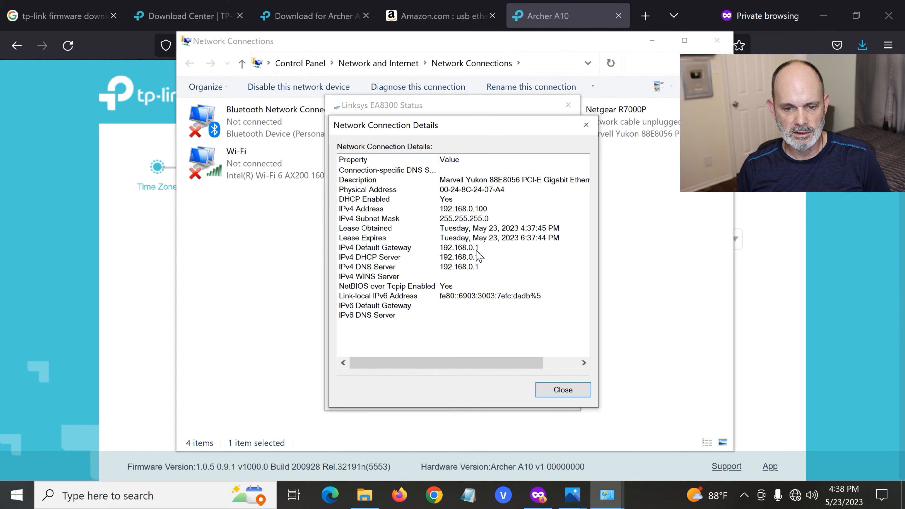
drag(517, 363, 497, 369)
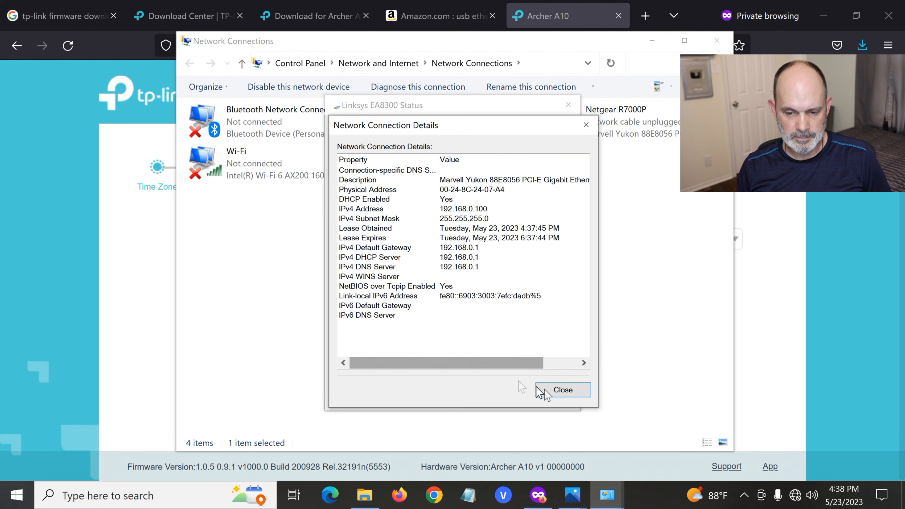
click(561, 394)
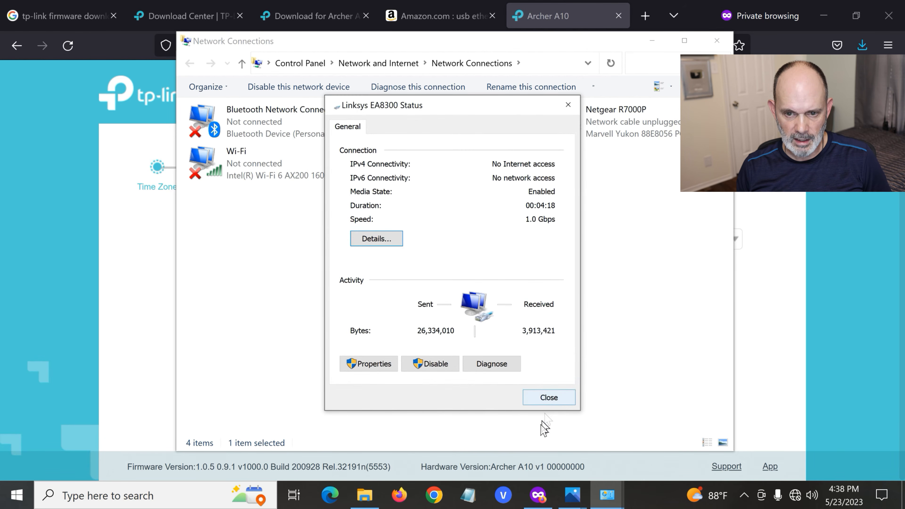
click(543, 399)
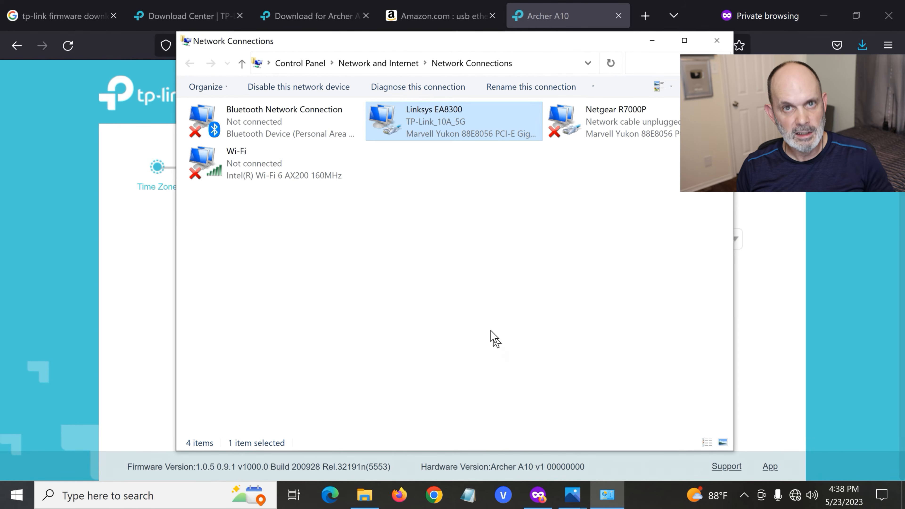